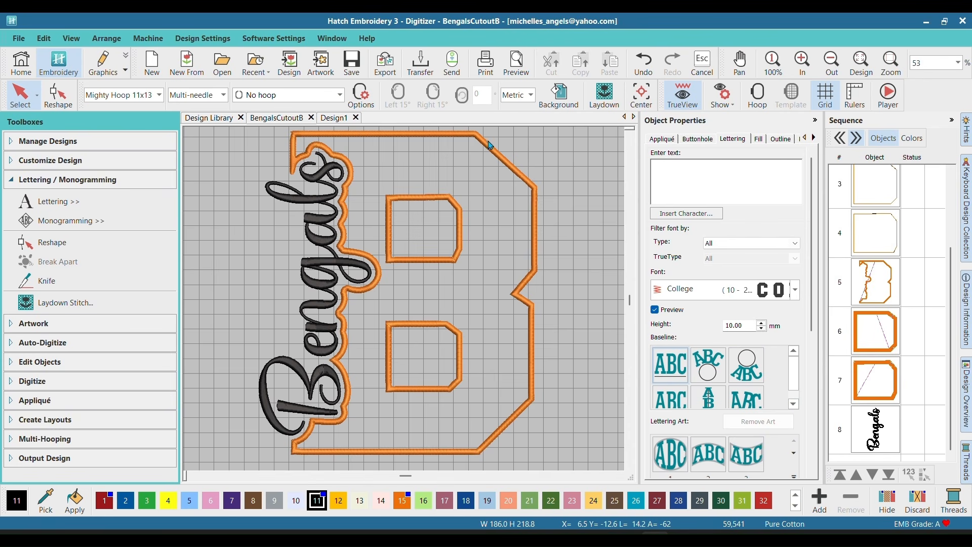
Step: Add a single letter "B" as lettering in the empty Design1 and set its font to College
{"action": "left_click", "coordinate": [334, 119]}
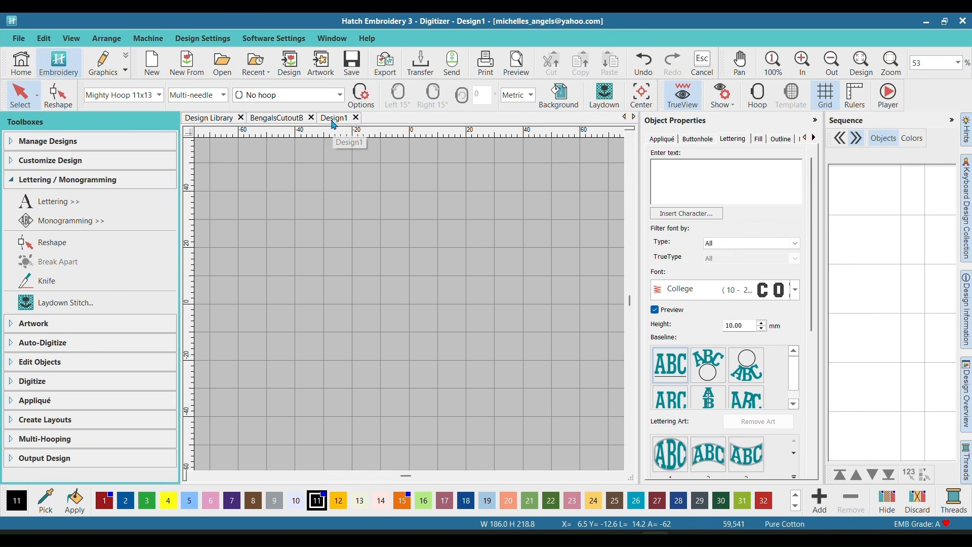
{"action": "left_click", "coordinate": [49, 205]}
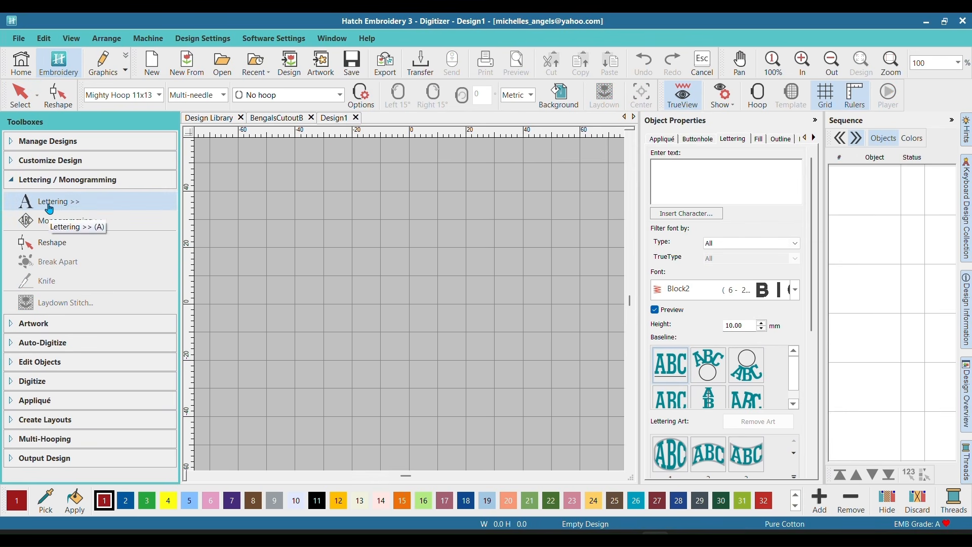
{"action": "left_click", "coordinate": [49, 208]}
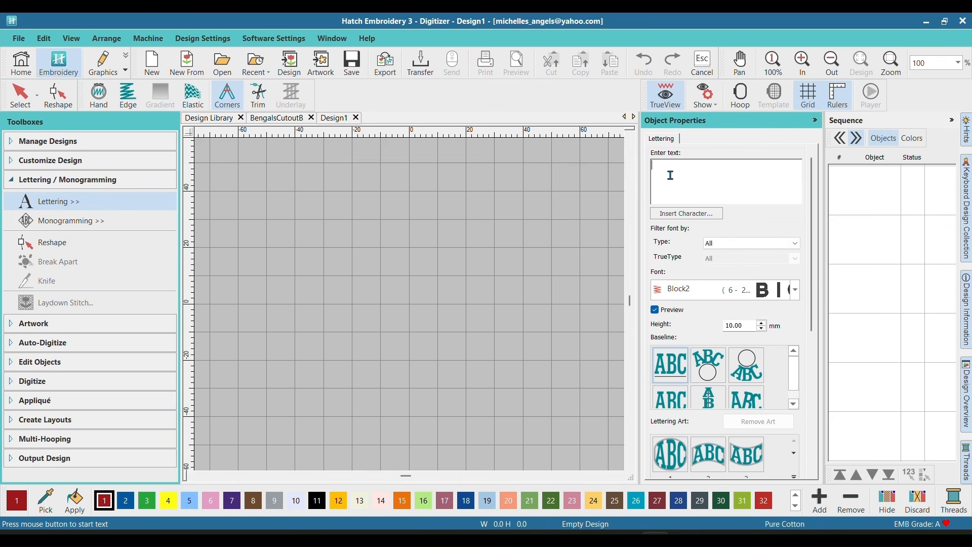
{"action": "key", "text": "Return"}
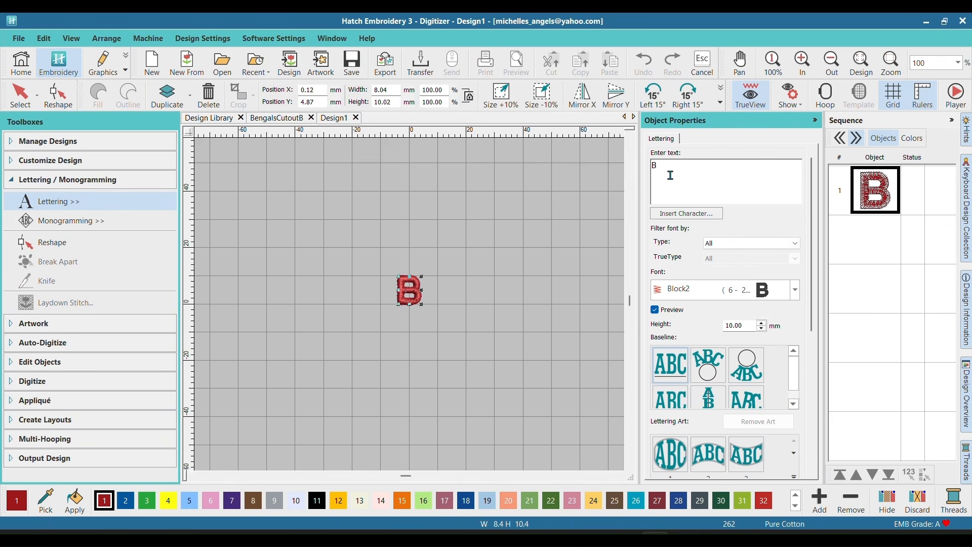
{"action": "left_click", "coordinate": [794, 290]}
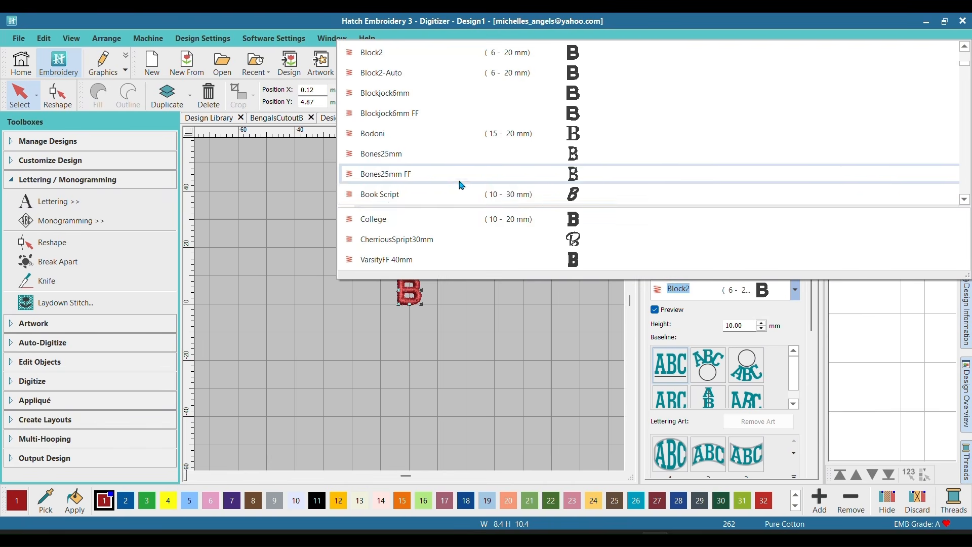
{"action": "left_click", "coordinate": [377, 220]}
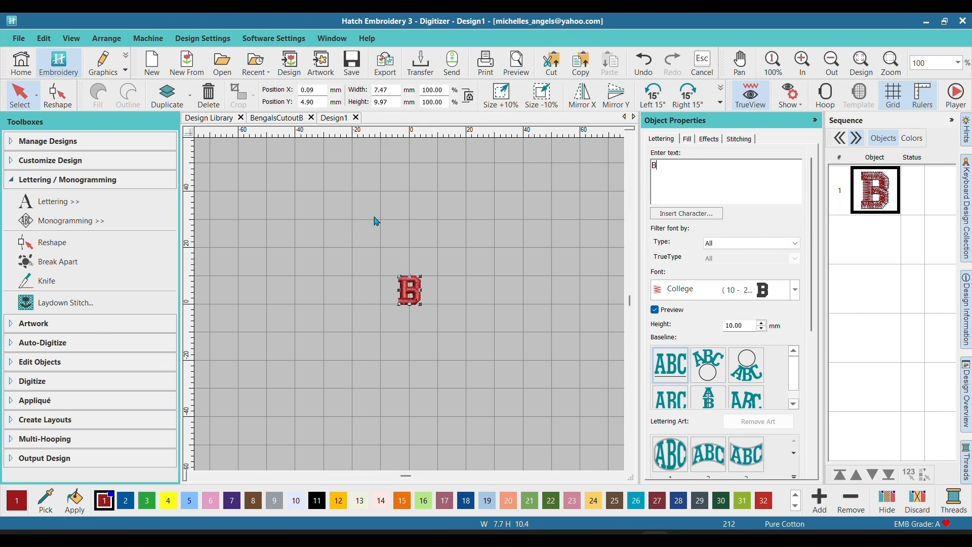
Step: Set the height of the B lettering to 215 mm
{"action": "left_click", "coordinate": [387, 101]}
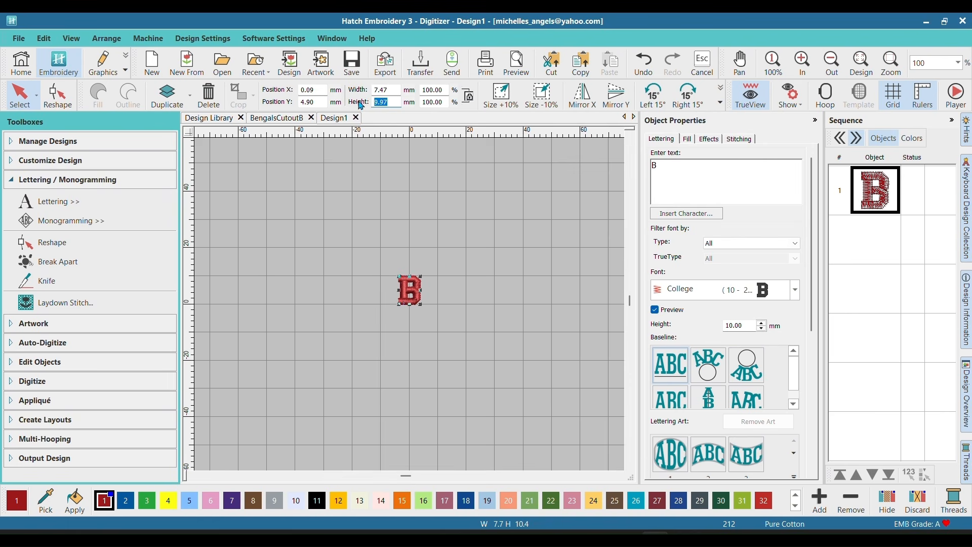
{"action": "type", "text": "215"}
{"action": "key", "text": "Return"}
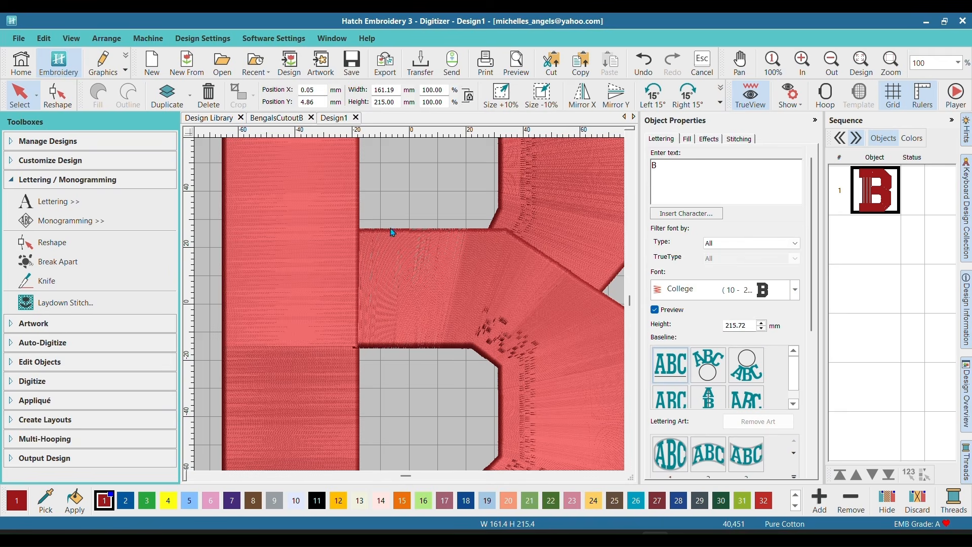
{"action": "scroll", "coordinate": [392, 231], "scroll_direction": "down", "scroll_amount": 5}
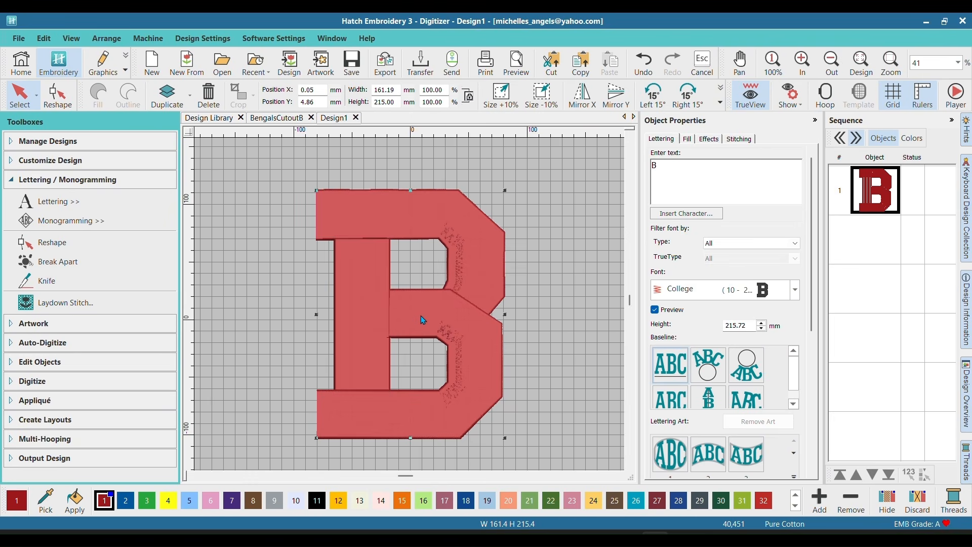
{"action": "scroll", "coordinate": [438, 308], "scroll_direction": "up", "scroll_amount": 1}
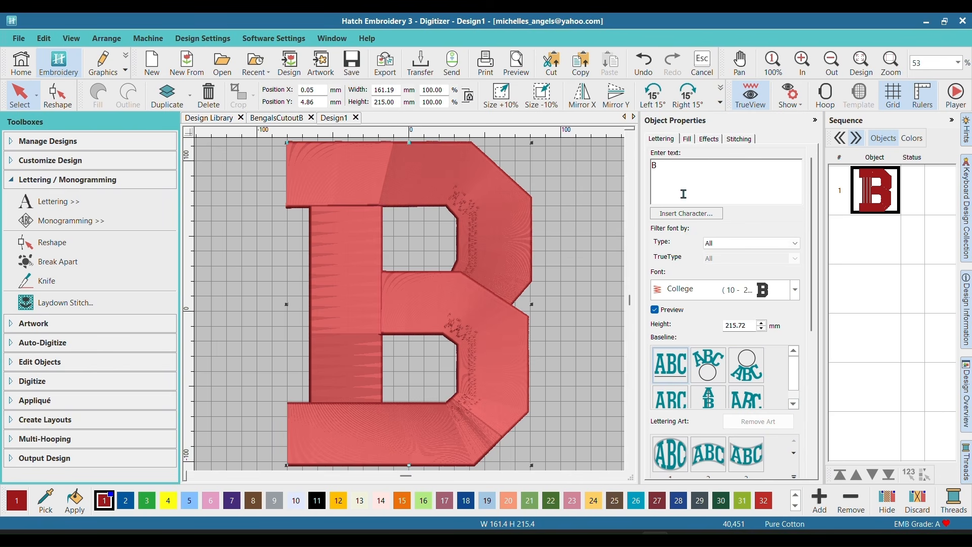
Step: Create Triple Run object outlines from the B in color 2900 Isacord 40, with offset outlines turned off
{"action": "left_click", "coordinate": [40, 420]}
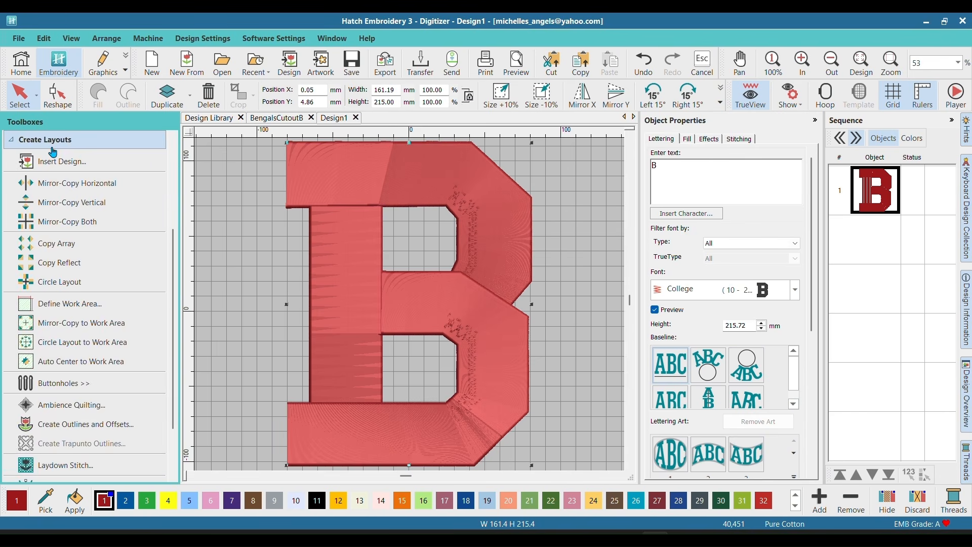
{"action": "left_click", "coordinate": [85, 425]}
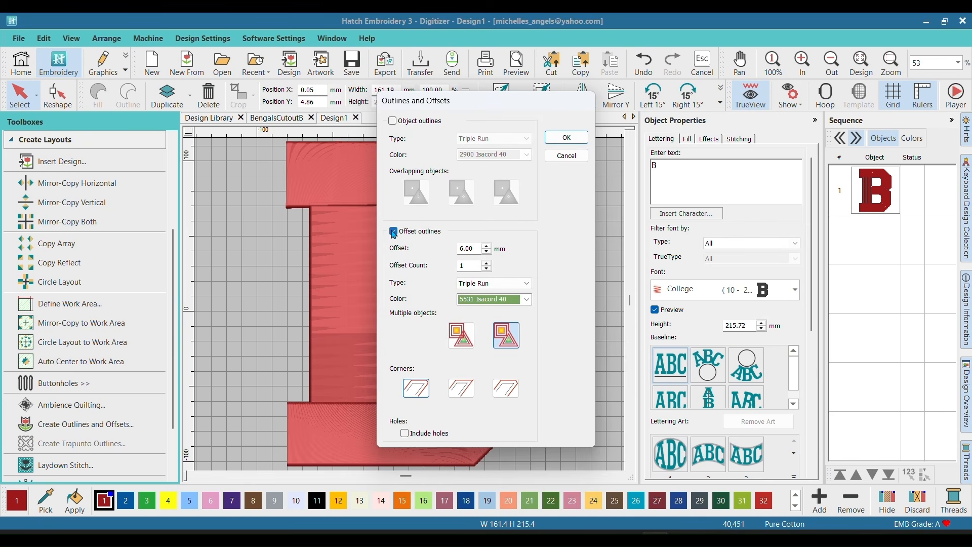
{"action": "left_click", "coordinate": [394, 231]}
{"action": "left_click", "coordinate": [394, 122]}
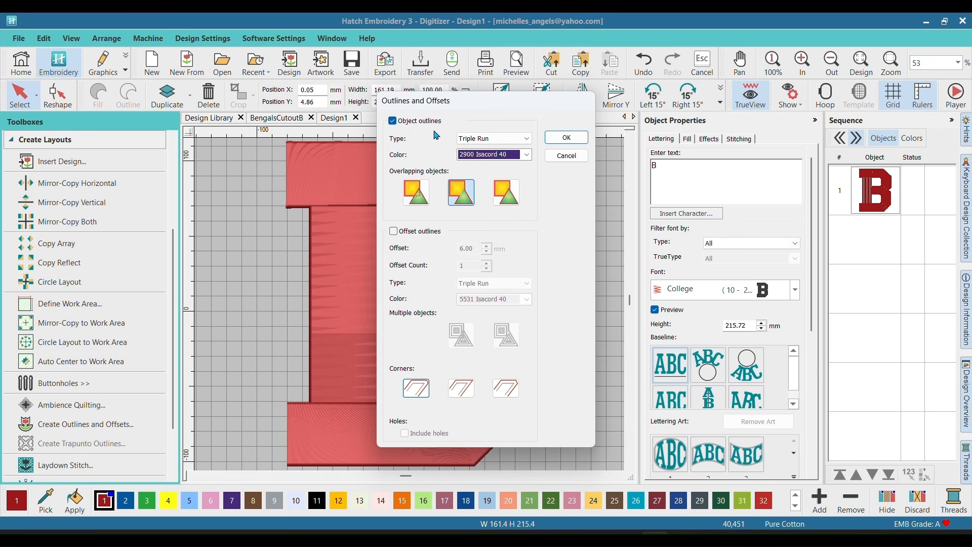
{"action": "left_click", "coordinate": [567, 137]}
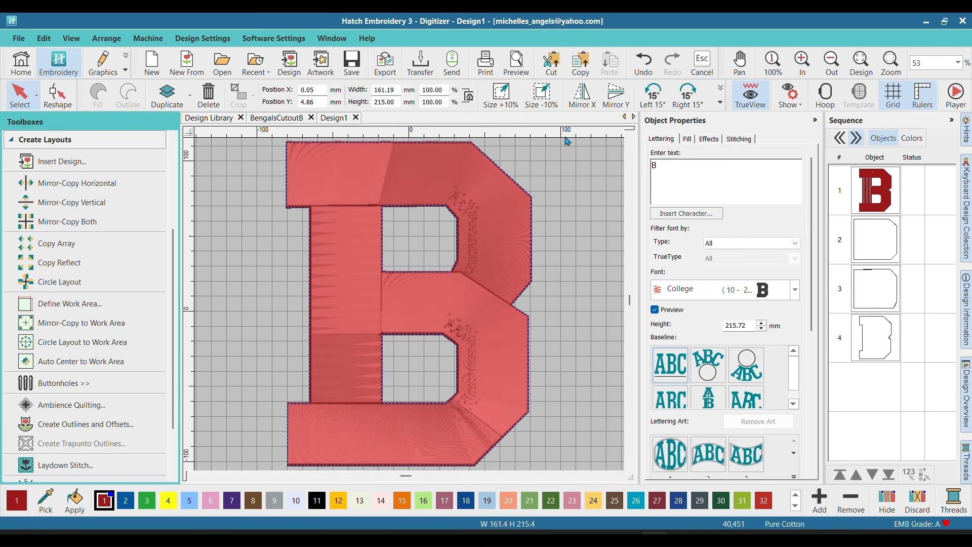
Step: Hide the original red B lettering so only its outlines are displayed
{"action": "left_click", "coordinate": [871, 196]}
{"action": "right_click", "coordinate": [871, 196]}
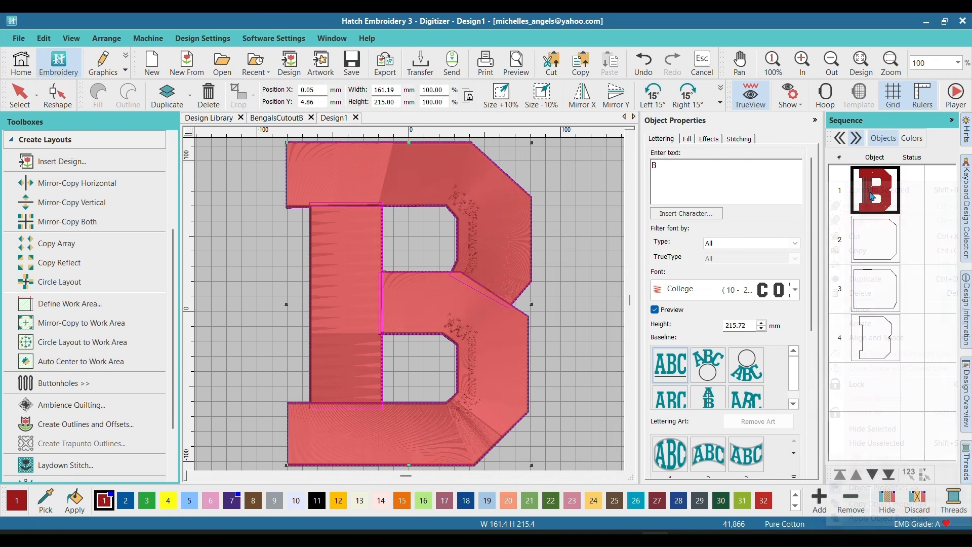
{"action": "left_click", "coordinate": [869, 428]}
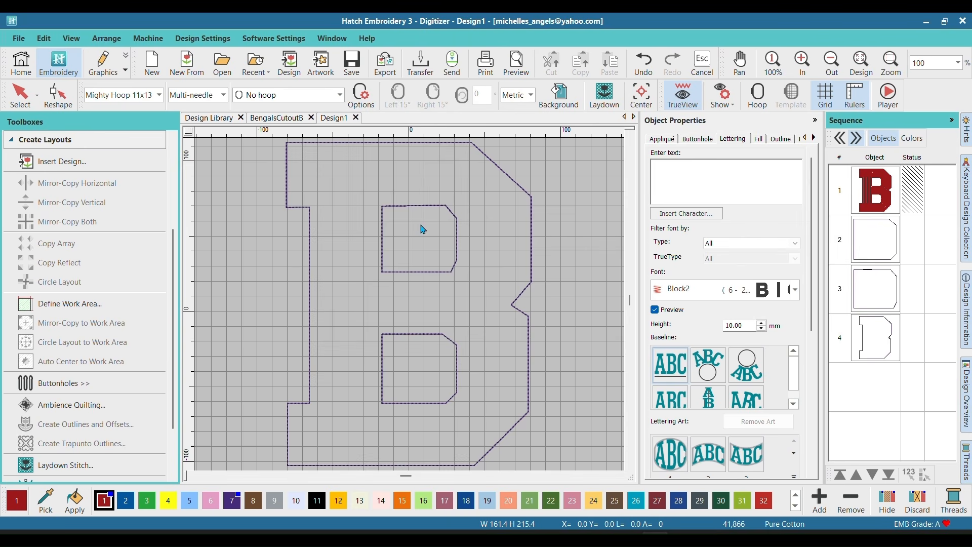
Step: Move the B's outer outline ahead of the two inner outlines in the stitch sequence and convert it to a fill
{"action": "left_click", "coordinate": [880, 344]}
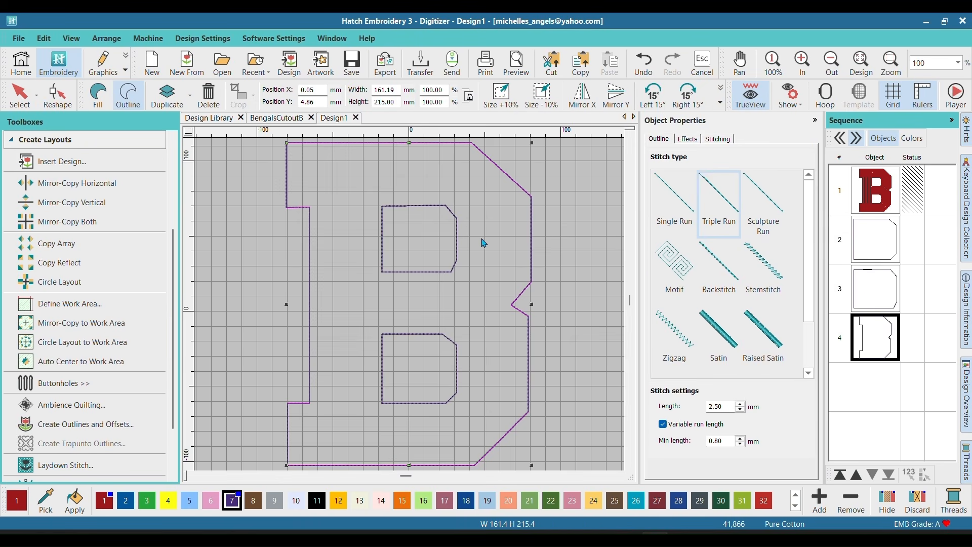
{"action": "left_click", "coordinate": [863, 479]}
{"action": "left_click", "coordinate": [862, 479]}
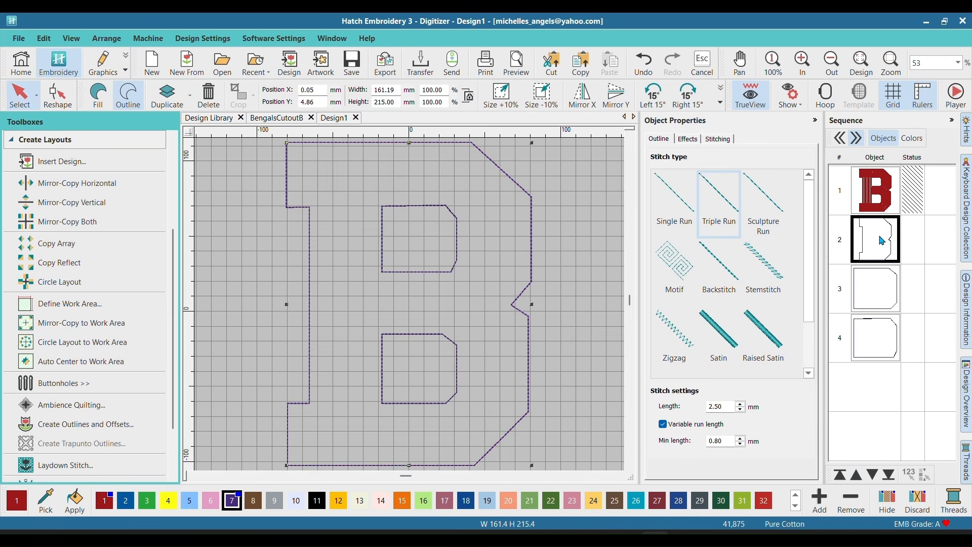
{"action": "left_click", "coordinate": [99, 99]}
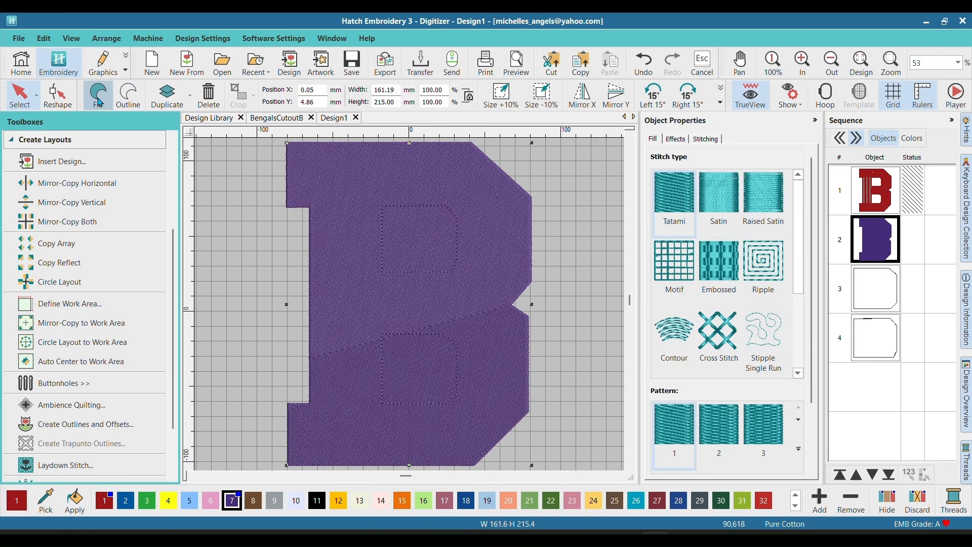
Step: Convert the two inner hole outlines of the B to fills
{"action": "left_click", "coordinate": [884, 298]}
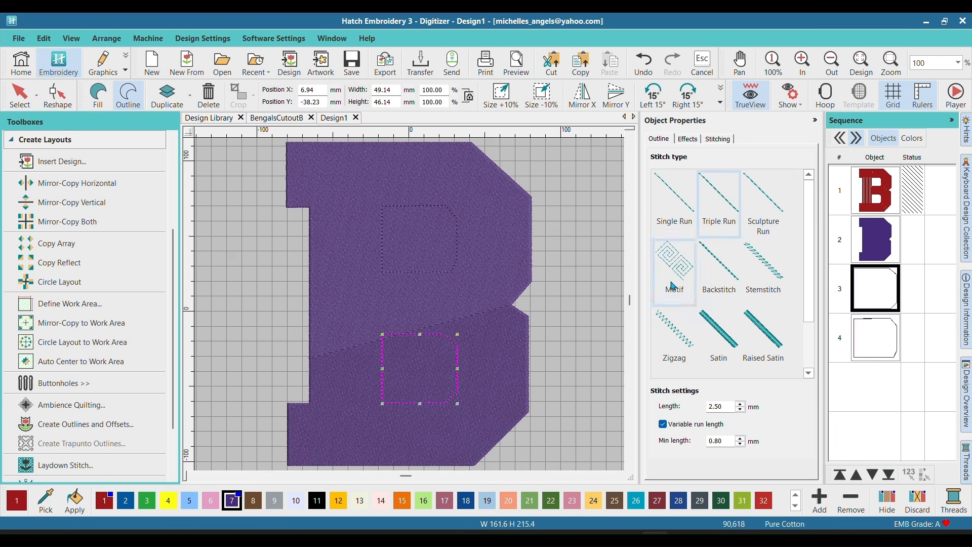
{"action": "left_click", "coordinate": [880, 339]}
{"action": "left_click", "coordinate": [97, 97]}
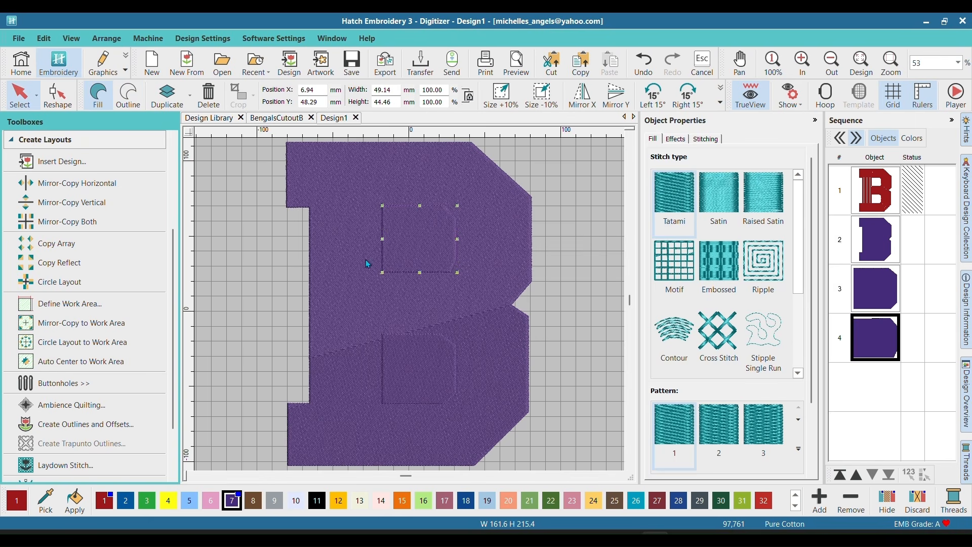
Step: Use Remove Overlaps with the upper and the lower inner shape to cut both holes out of the filled B
{"action": "left_click_drag", "start_coordinate": [173, 257], "coordinate": [177, 173]}
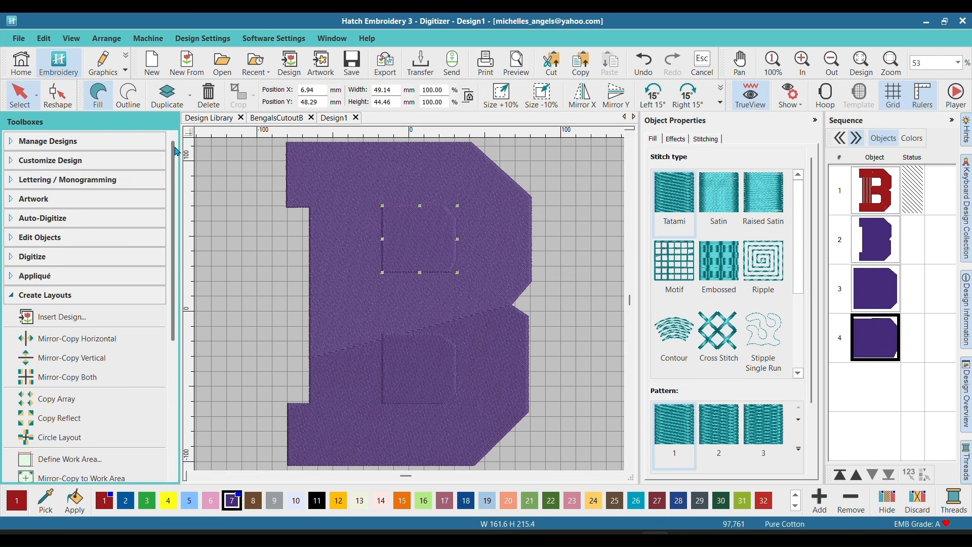
{"action": "left_click", "coordinate": [49, 238]}
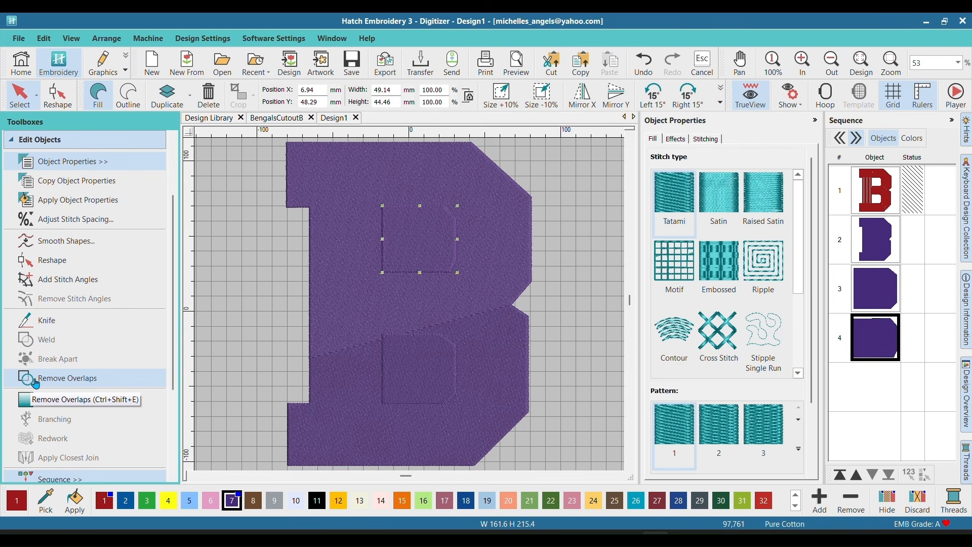
{"action": "left_click", "coordinate": [83, 382]}
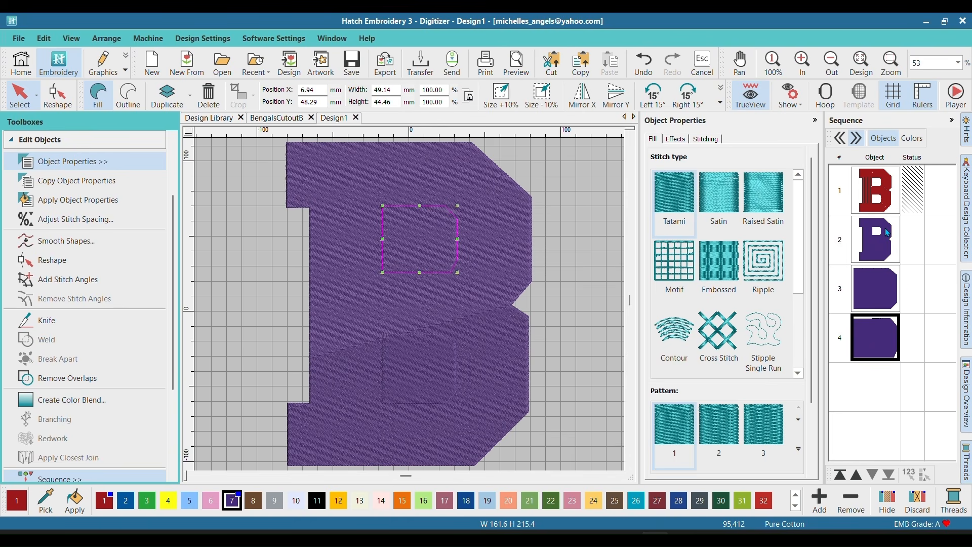
{"action": "left_click", "coordinate": [872, 291]}
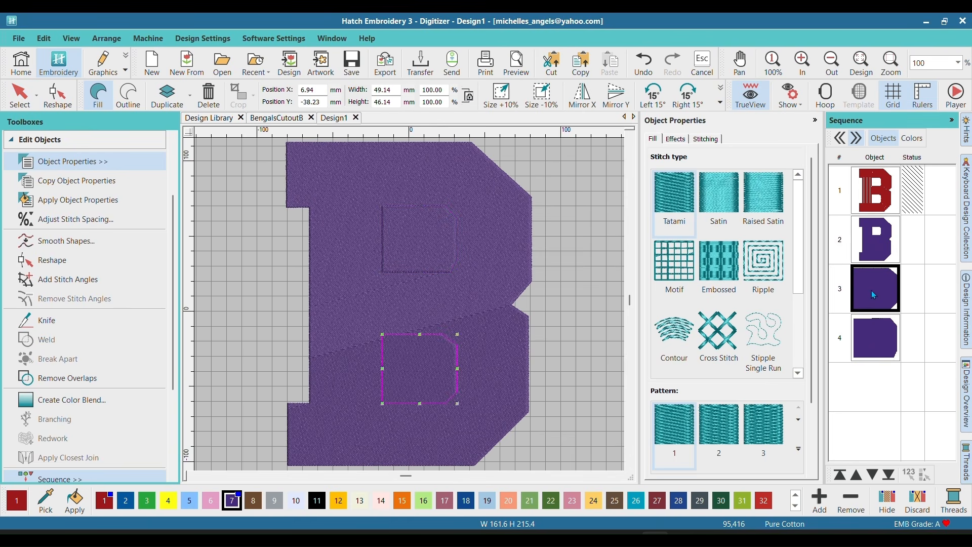
{"action": "left_click", "coordinate": [66, 377]}
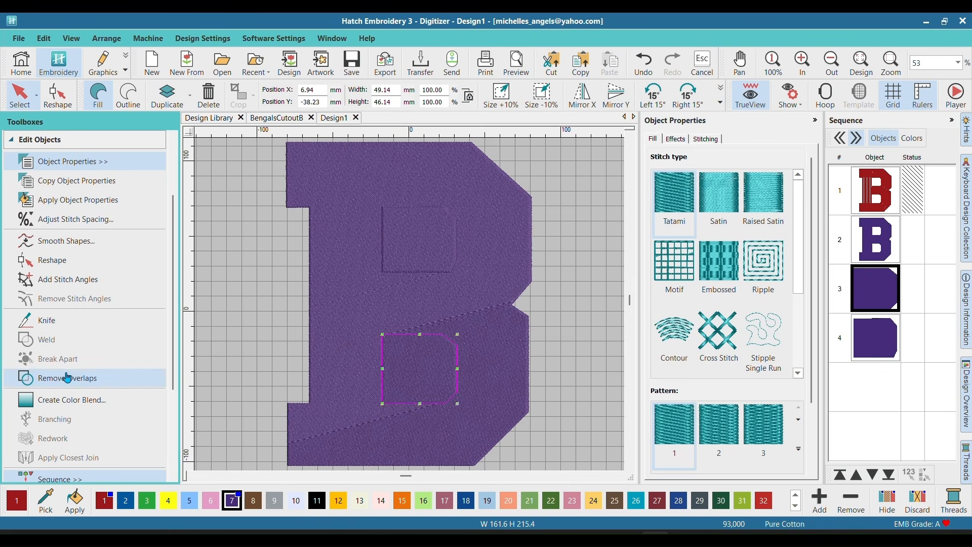
Step: Delete the two inner filled shapes covering the B's holes
{"action": "left_click", "coordinate": [881, 339], "text": "ctrl"}
{"action": "right_click", "coordinate": [883, 335]}
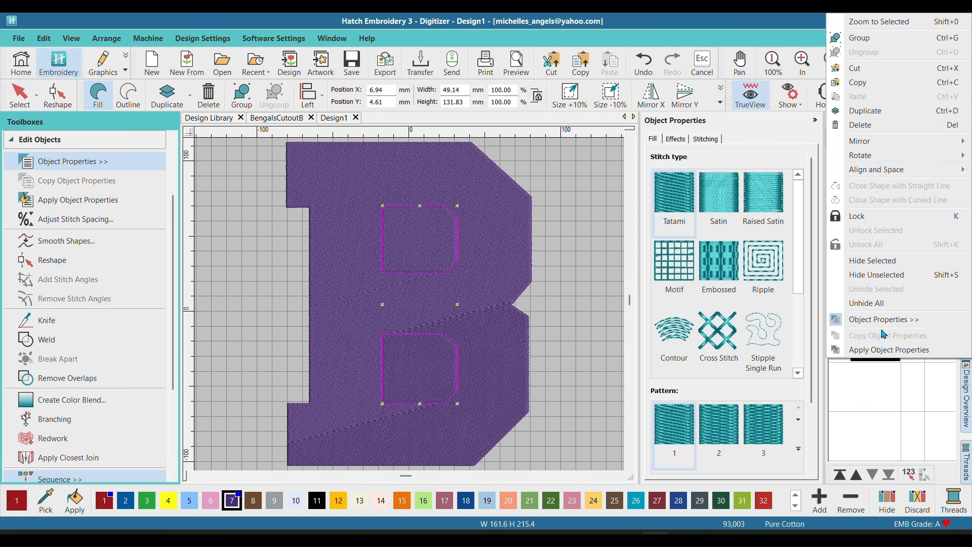
{"action": "left_click", "coordinate": [878, 132]}
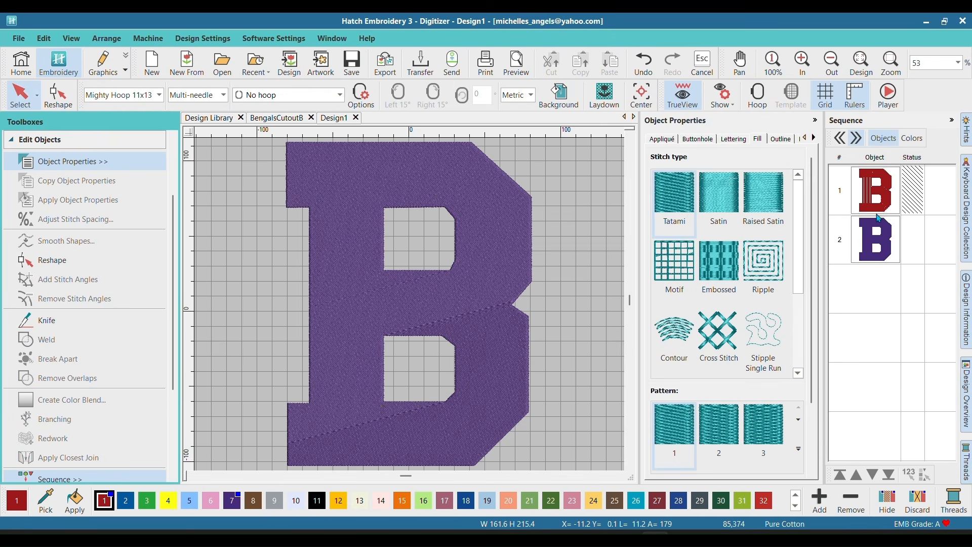
Step: Add a new lettering object with the text "Bengals" to the design
{"action": "left_click_drag", "start_coordinate": [175, 276], "coordinate": [172, 167]}
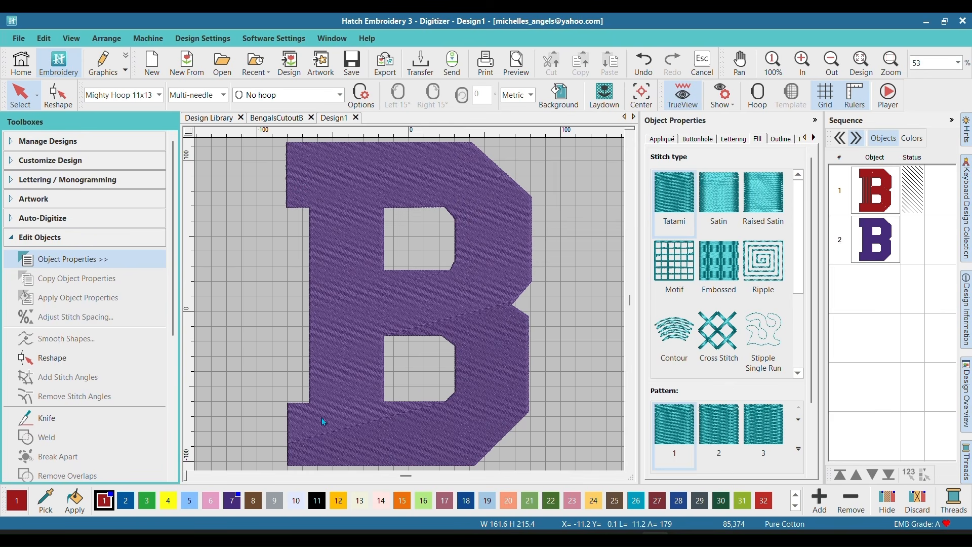
{"action": "left_click", "coordinate": [41, 236]}
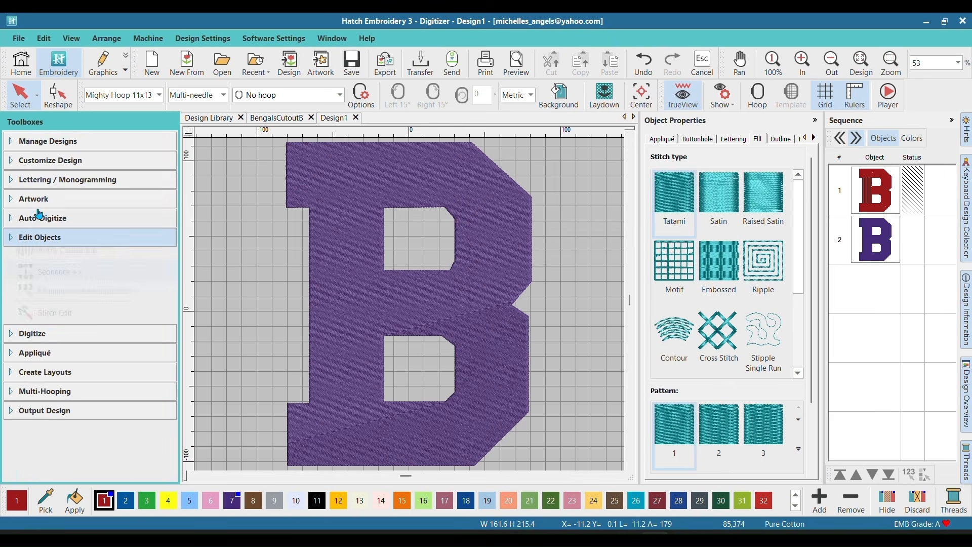
{"action": "left_click", "coordinate": [42, 182]}
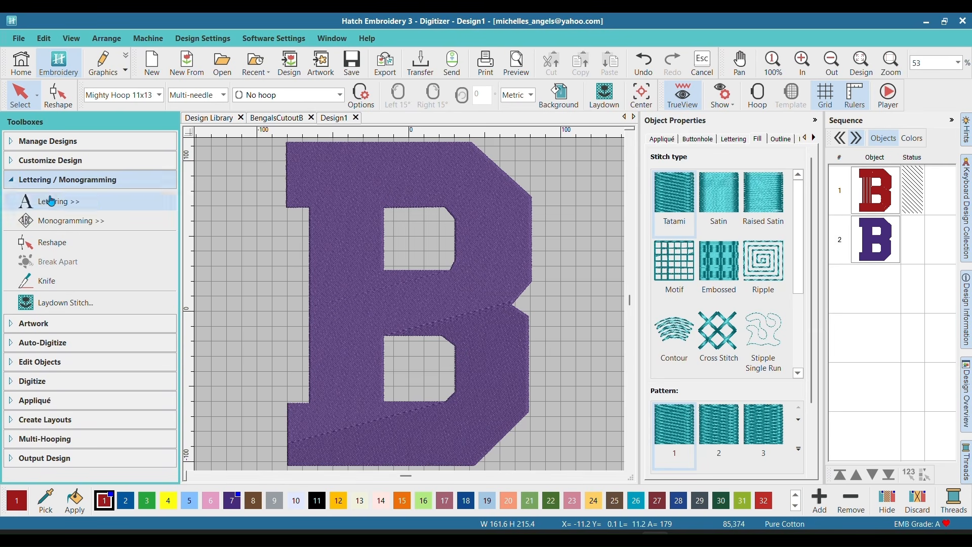
{"action": "left_click", "coordinate": [58, 201]}
{"action": "type", "text": "Bengals"}
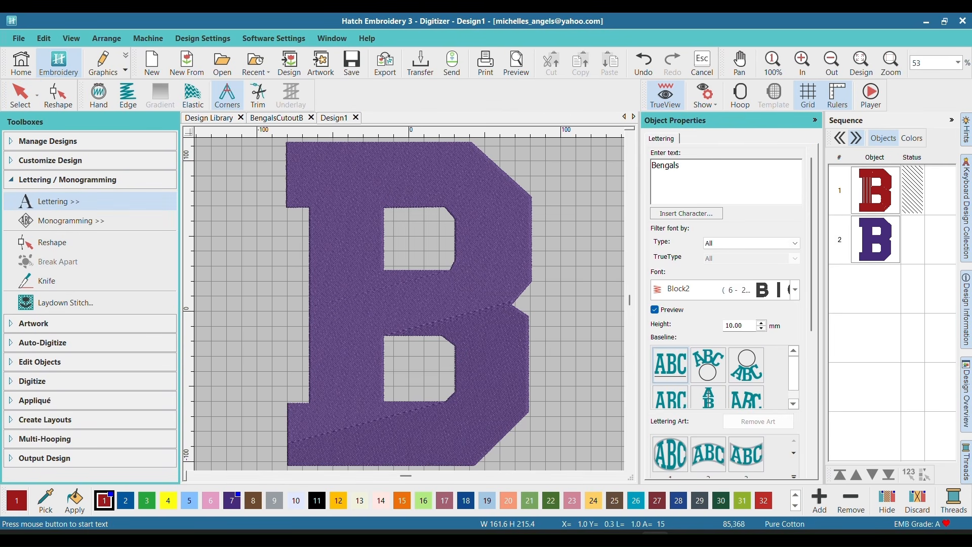
{"action": "key", "text": "Return"}
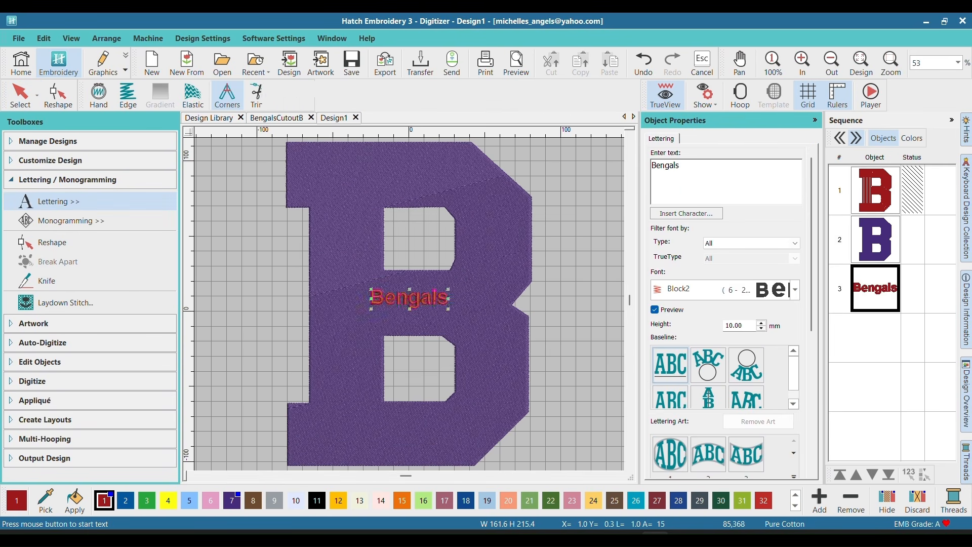
Step: Rotate the Bengals lettering by 90 degrees and move it onto the left edge of the B's stem, at about X -67, Y 19 mm
{"action": "left_click", "coordinate": [721, 103]}
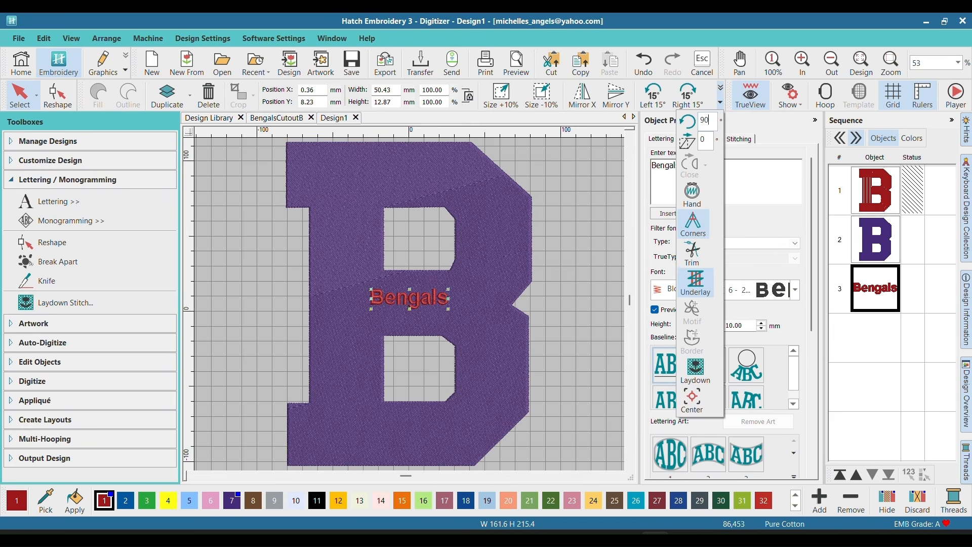
{"action": "type", "text": "90"}
{"action": "key", "text": "Return"}
{"action": "left_click_drag", "start_coordinate": [412, 315], "coordinate": [311, 299]}
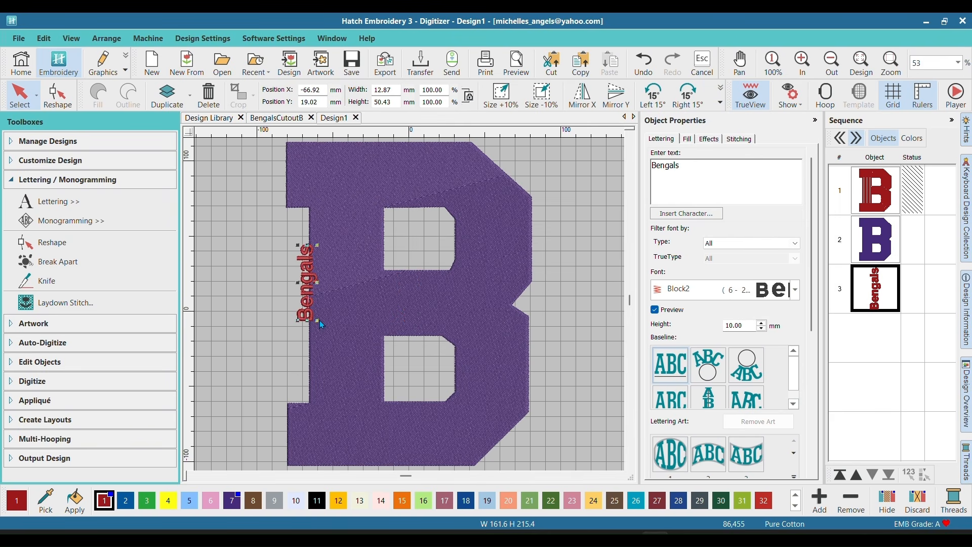
Step: Switch the Bengals lettering to the Cherrious script font and enlarge it to a letter height of about 38.4 mm over the B's left edge
{"action": "left_click_drag", "start_coordinate": [321, 325], "coordinate": [345, 431]}
{"action": "left_click_drag", "start_coordinate": [315, 366], "coordinate": [296, 334]}
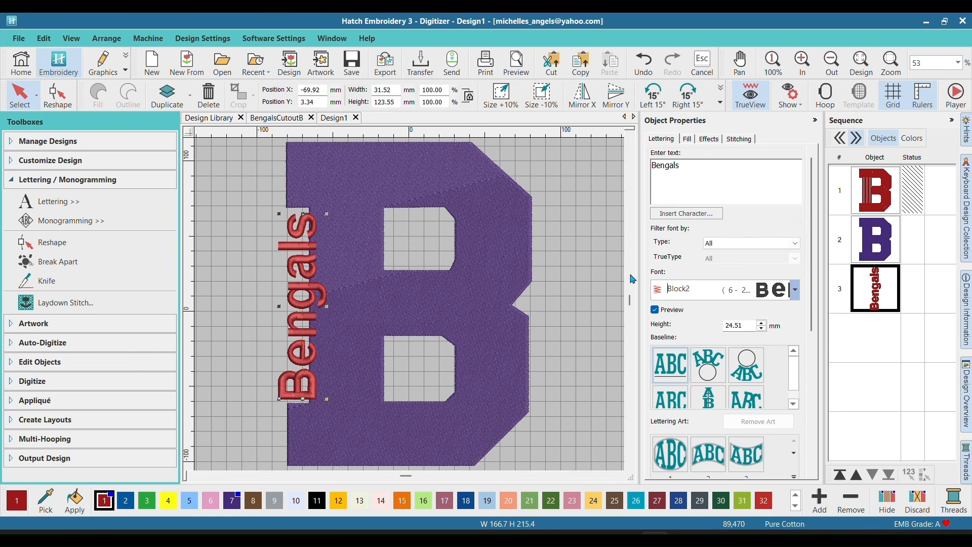
{"action": "left_click", "coordinate": [794, 290]}
{"action": "left_click", "coordinate": [529, 238]}
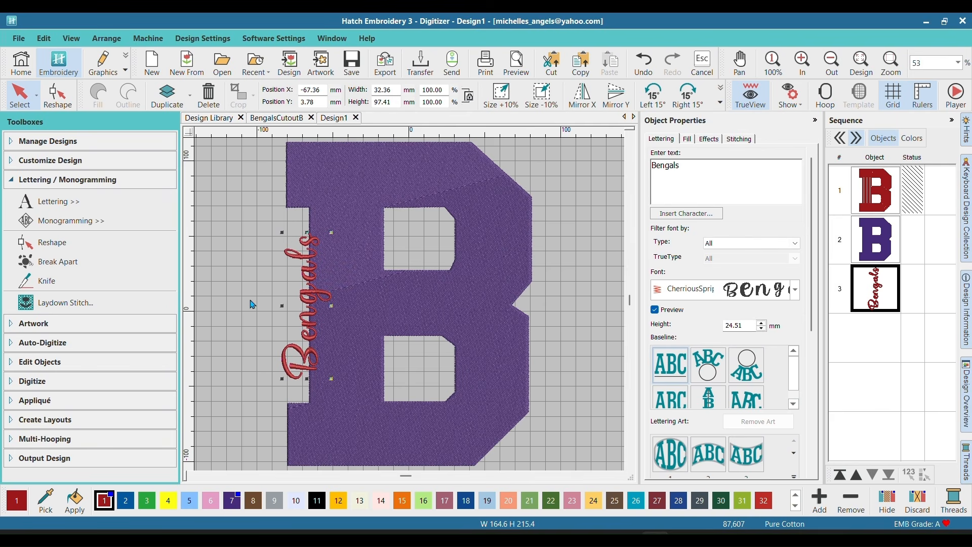
{"action": "left_click_drag", "start_coordinate": [332, 375], "coordinate": [290, 352]}
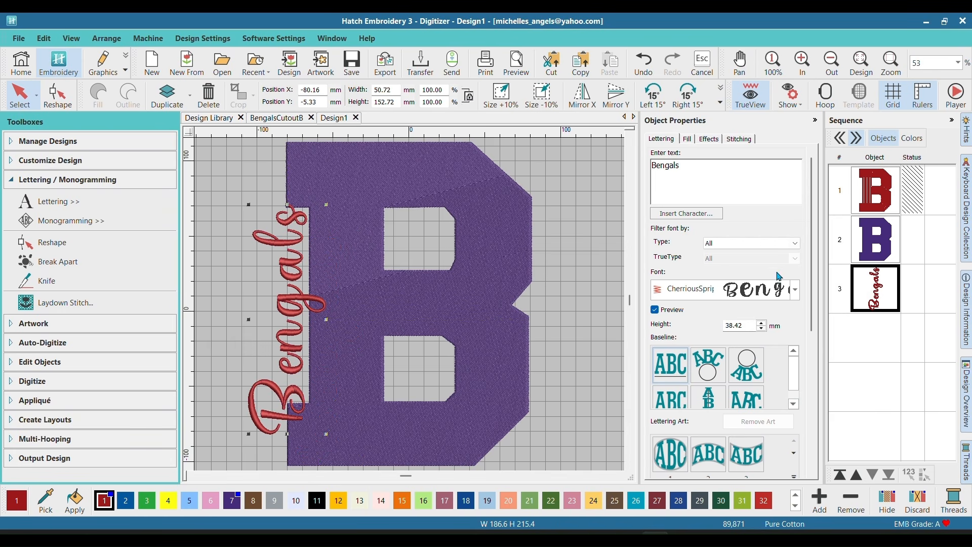
Step: Set the letter spacing of the Bengals lettering to 0 mm
{"action": "left_click_drag", "start_coordinate": [811, 261], "coordinate": [841, 410]}
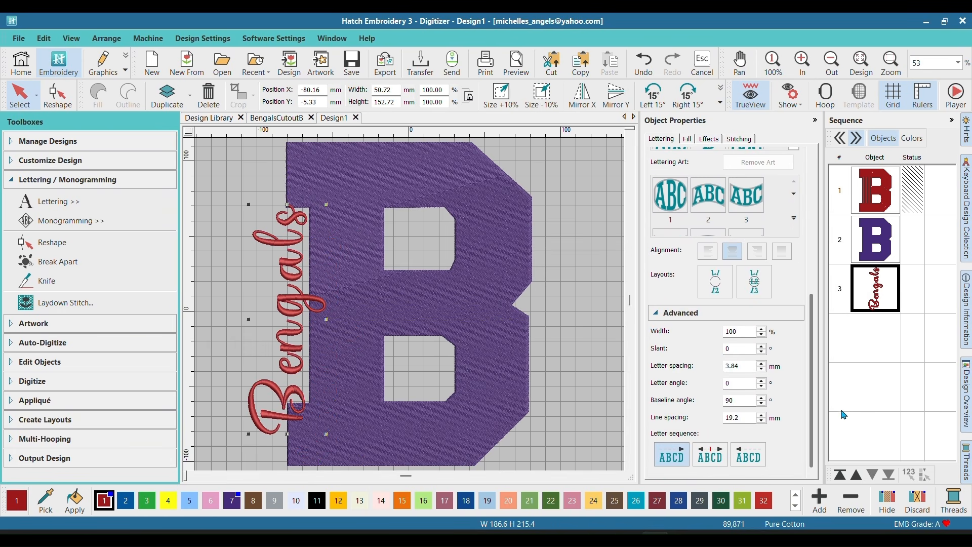
{"action": "double_click", "coordinate": [742, 364]}
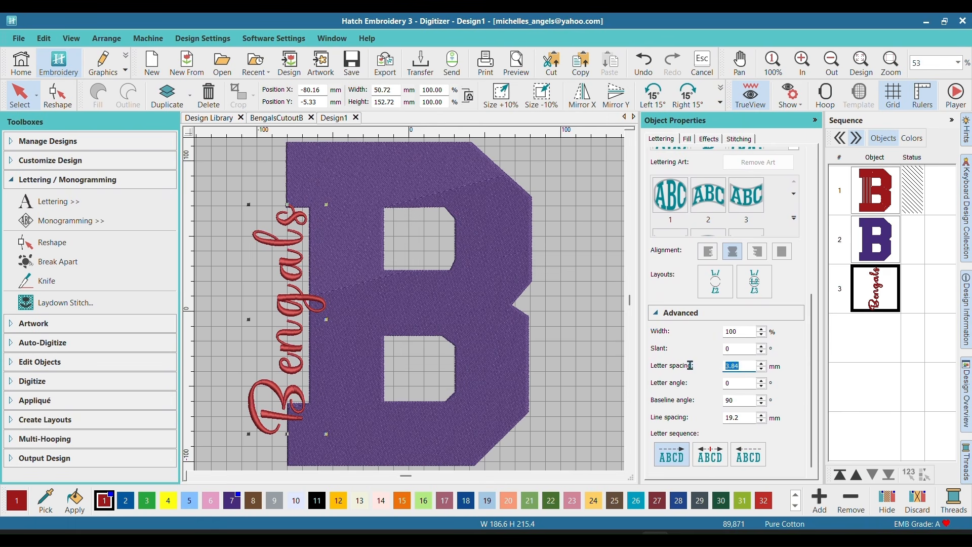
{"action": "type", "text": "0"}
{"action": "key", "text": "Return"}
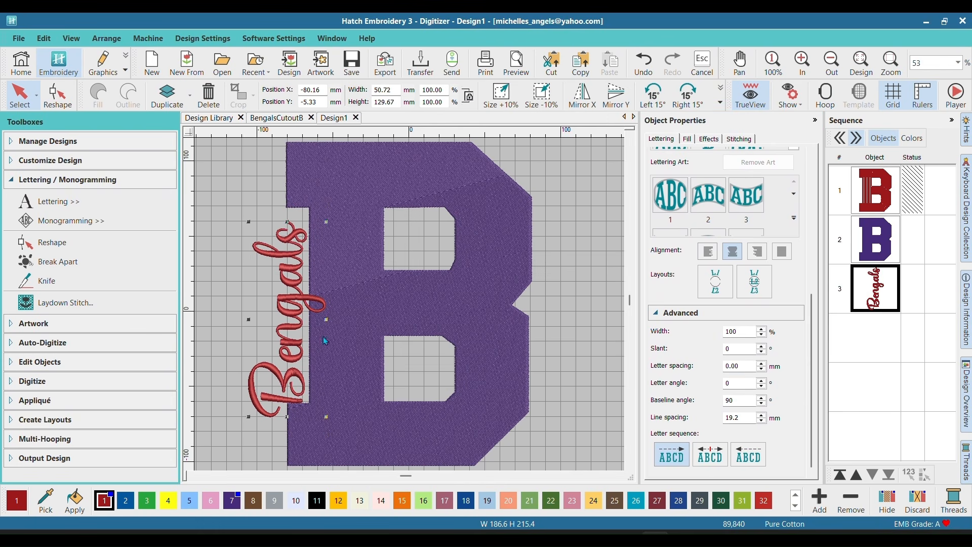
Step: Enlarge the Bengals lettering to about 74 by 189 mm and position it along the B's stem at about X -73, Y 5 mm
{"action": "left_click_drag", "start_coordinate": [291, 380], "coordinate": [295, 357]}
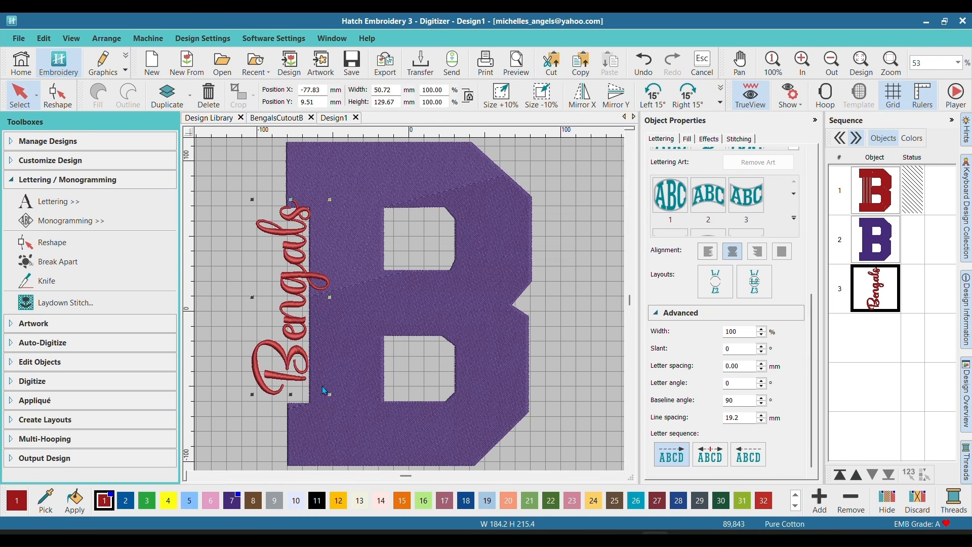
{"action": "left_click_drag", "start_coordinate": [329, 394], "coordinate": [408, 444]}
{"action": "left_click_drag", "start_coordinate": [319, 350], "coordinate": [313, 319]}
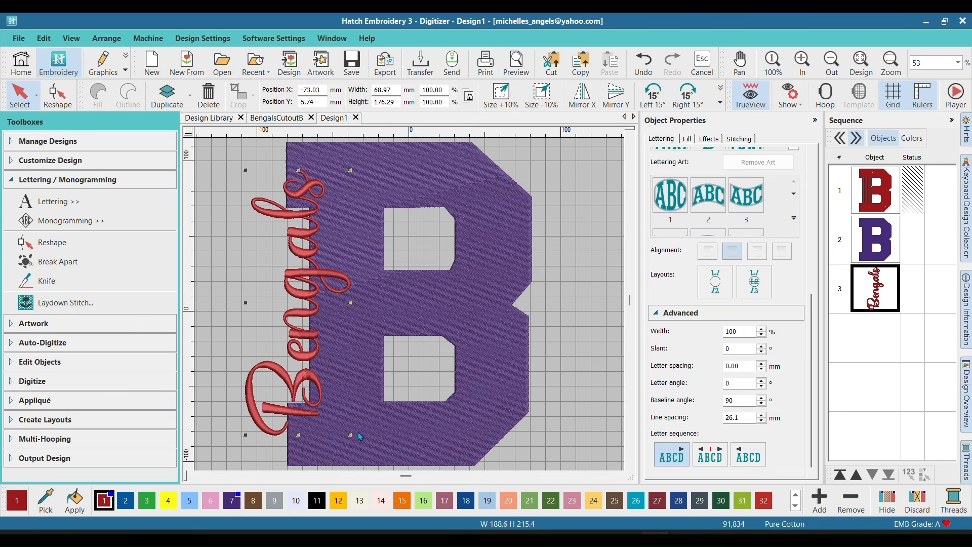
{"action": "left_click_drag", "start_coordinate": [352, 438], "coordinate": [359, 455]}
{"action": "left_click_drag", "start_coordinate": [318, 326], "coordinate": [315, 306]}
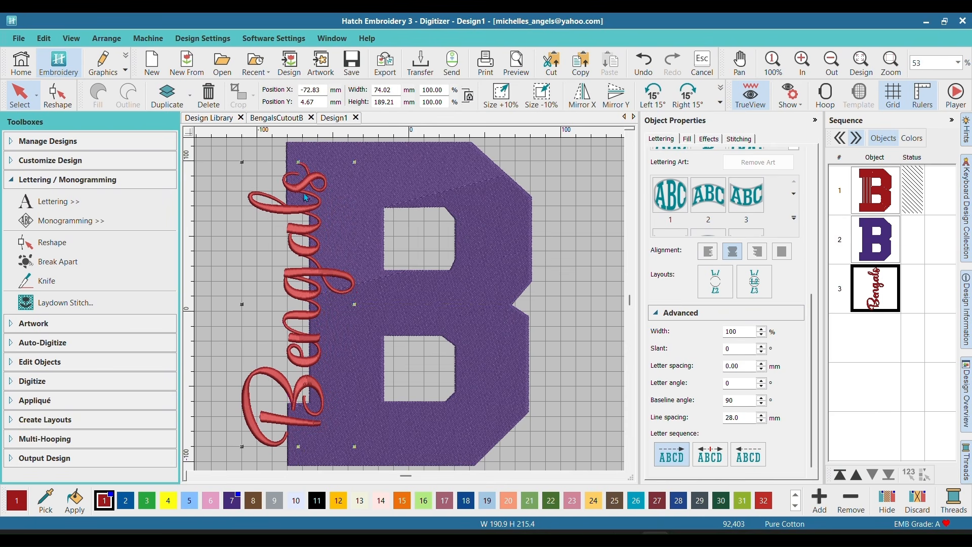
Step: Create only a 6 mm Triple Run offset outline around the Bengals lettering, with an offset count of 1 and no object outlines
{"action": "left_click", "coordinate": [887, 293]}
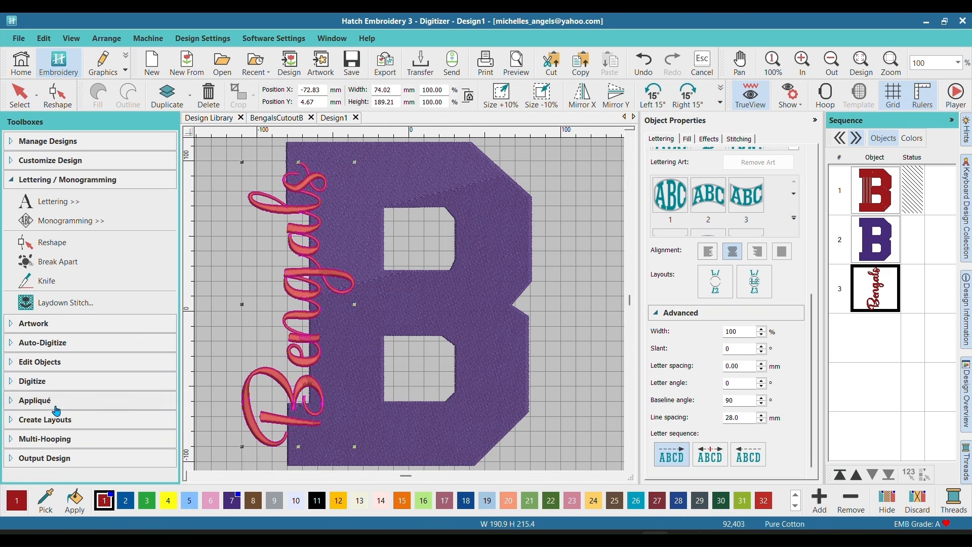
{"action": "left_click", "coordinate": [53, 427]}
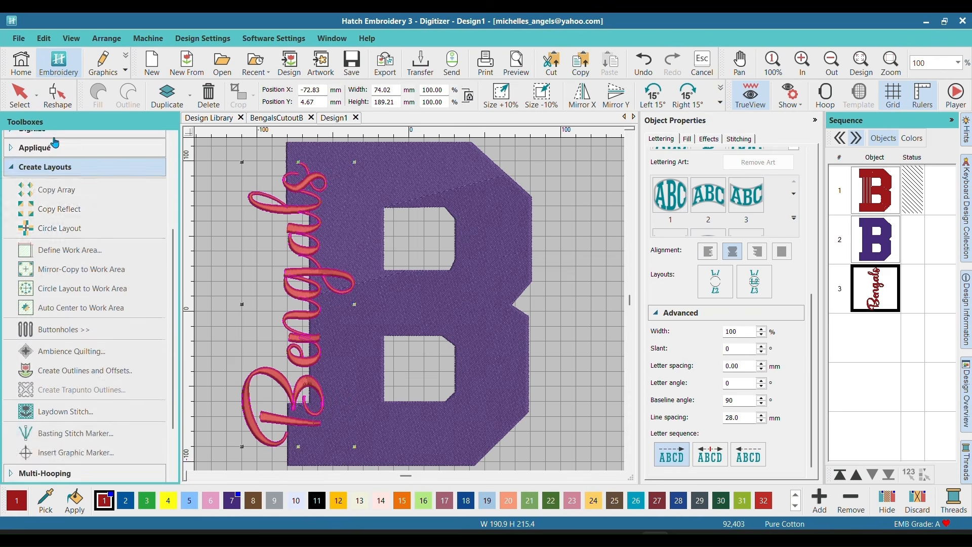
{"action": "left_click", "coordinate": [55, 427]}
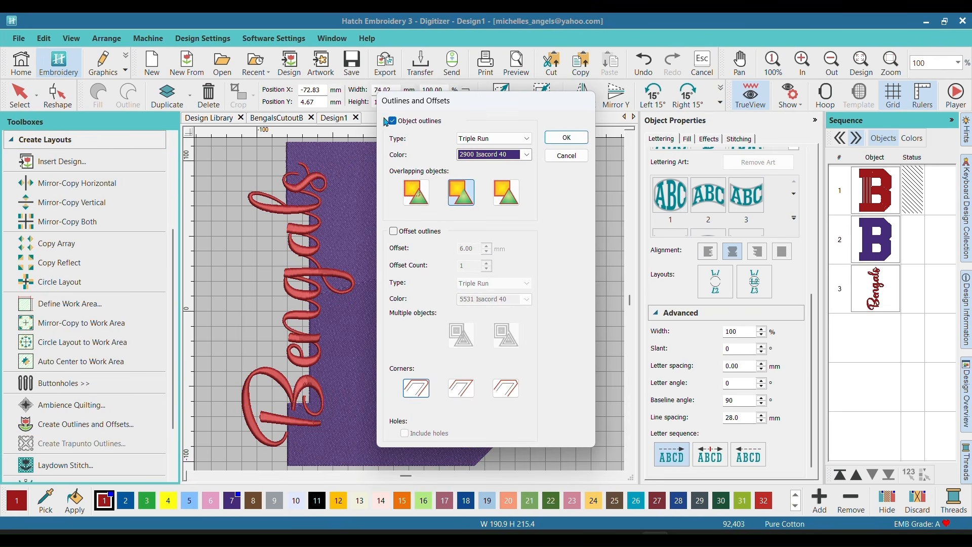
{"action": "left_click", "coordinate": [393, 121]}
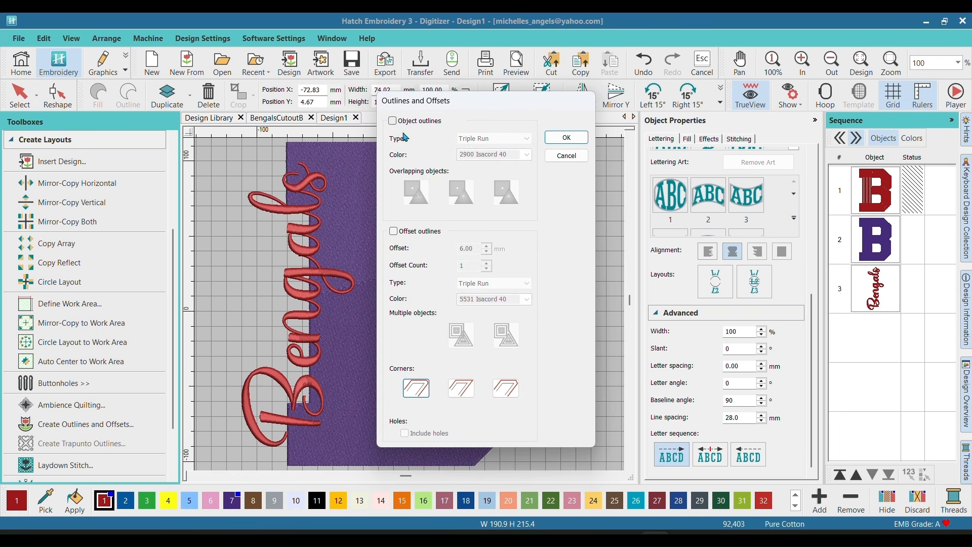
{"action": "left_click", "coordinate": [393, 231]}
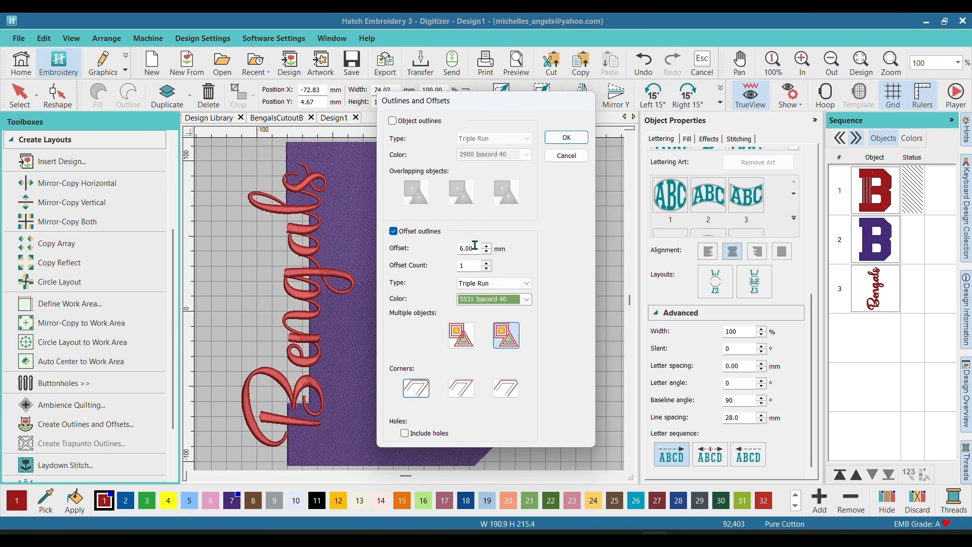
{"action": "left_click", "coordinate": [574, 145]}
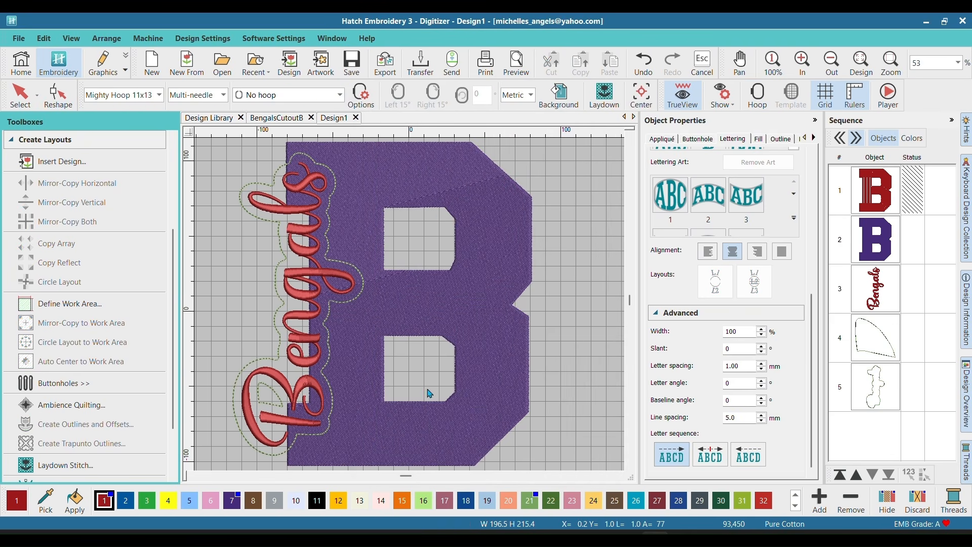
Step: Delete the small inner offset outline inside the capital letter of the Bengals lettering
{"action": "left_click", "coordinate": [862, 347]}
{"action": "right_click", "coordinate": [863, 354]}
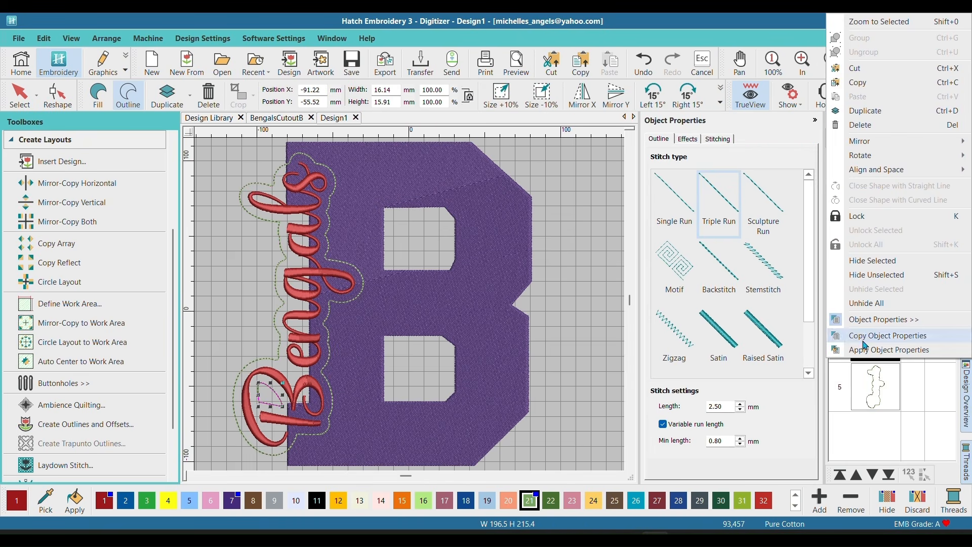
{"action": "left_click", "coordinate": [881, 125]}
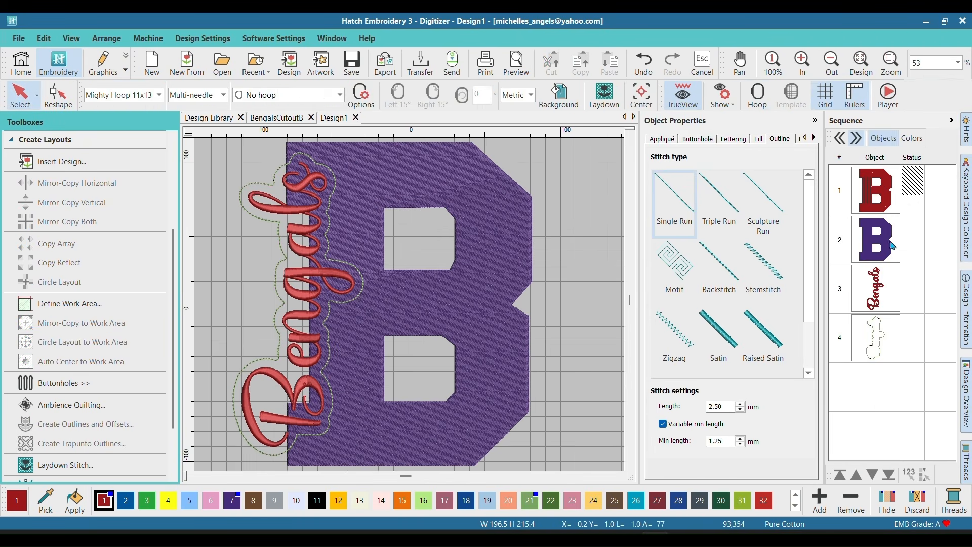
Step: Hide the Bengals lettering and convert the remaining offset outline into a filled shape
{"action": "left_click", "coordinate": [879, 288]}
{"action": "right_click", "coordinate": [879, 287]}
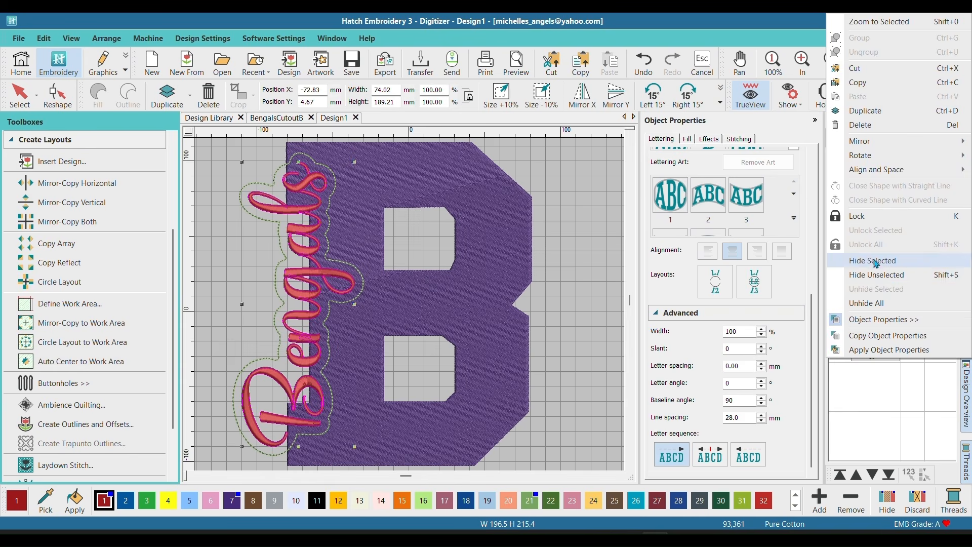
{"action": "left_click", "coordinate": [875, 262]}
{"action": "left_click", "coordinate": [874, 334]}
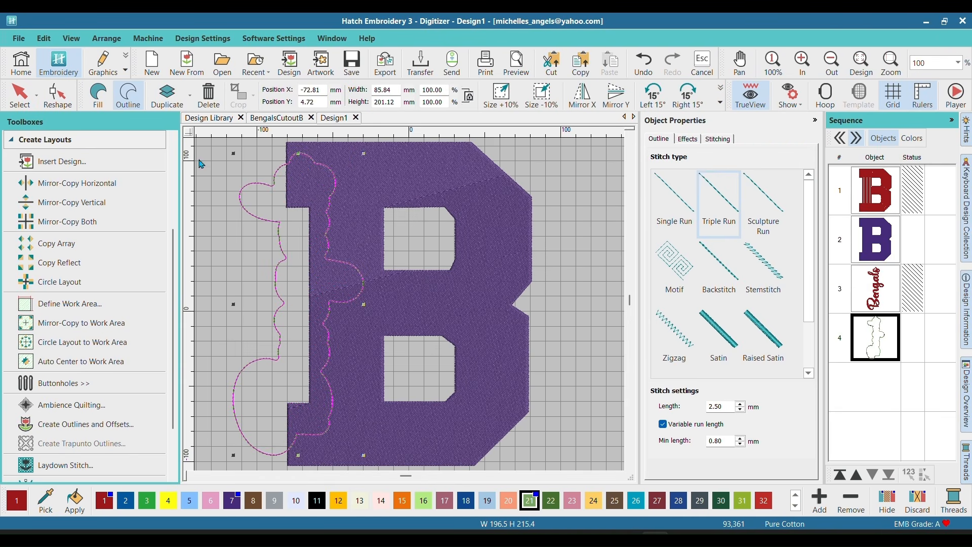
{"action": "left_click", "coordinate": [99, 97]}
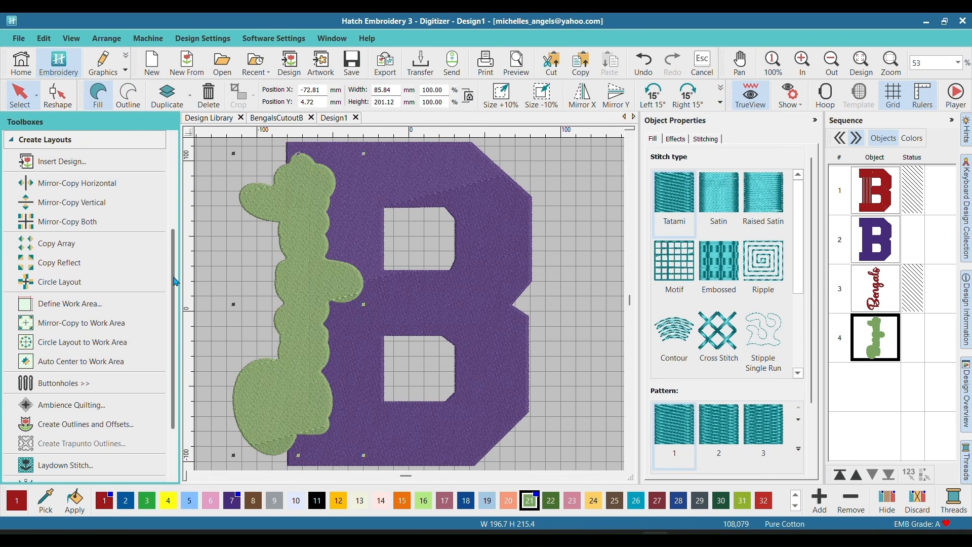
Step: Use Remove Overlaps with the green filled offset shape to cut it out of the purple B, and delete the green shape
{"action": "scroll", "coordinate": [162, 182], "scroll_direction": "up", "scroll_amount": 5}
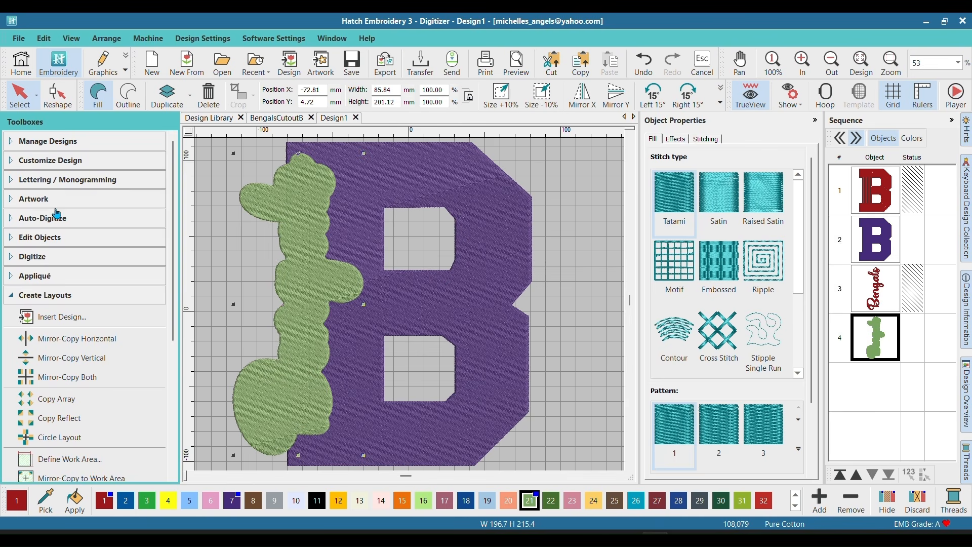
{"action": "left_click", "coordinate": [48, 238]}
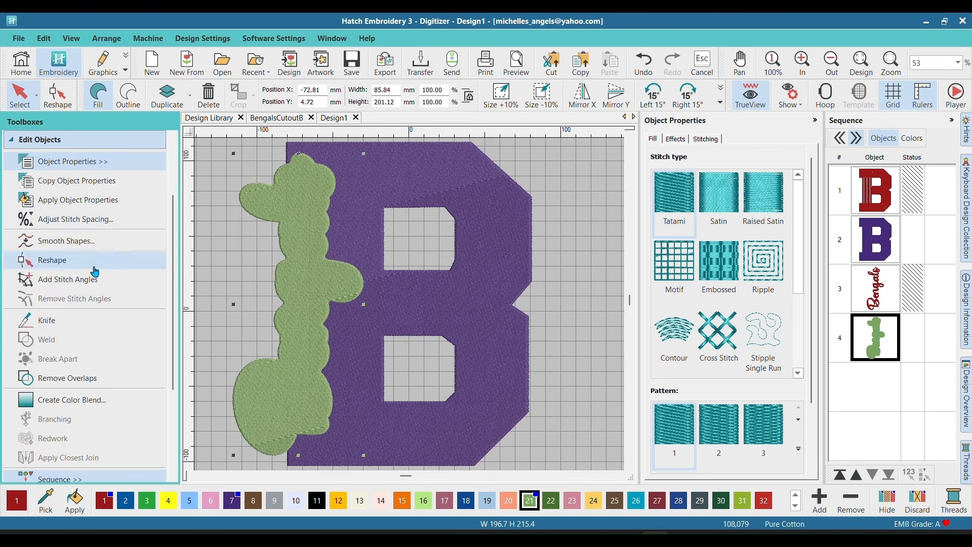
{"action": "left_click", "coordinate": [68, 378]}
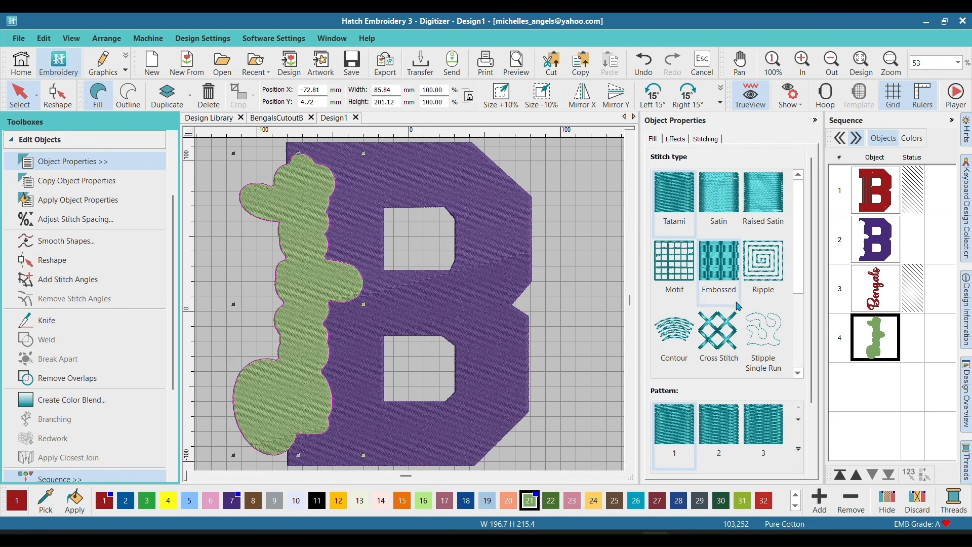
{"action": "left_click", "coordinate": [873, 343]}
{"action": "right_click", "coordinate": [873, 343]}
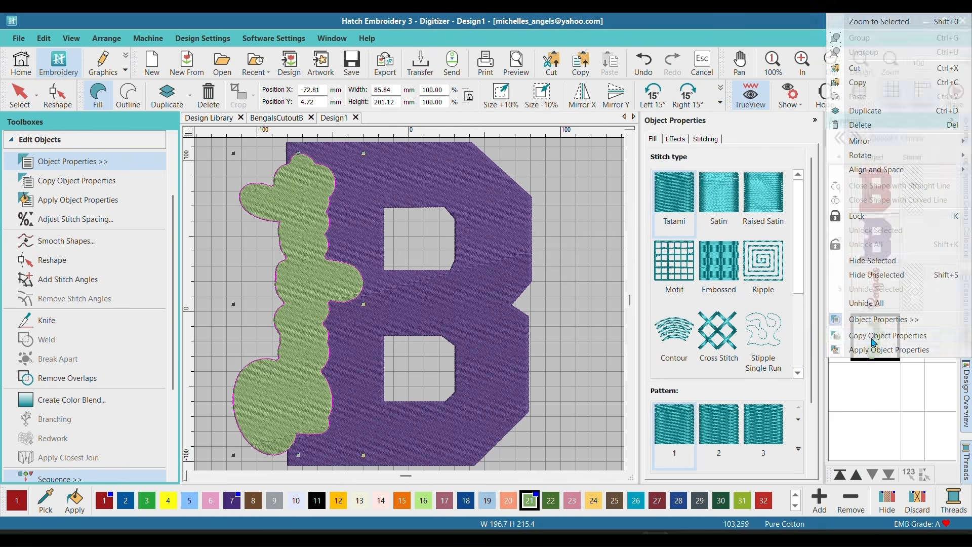
{"action": "left_click", "coordinate": [873, 128]}
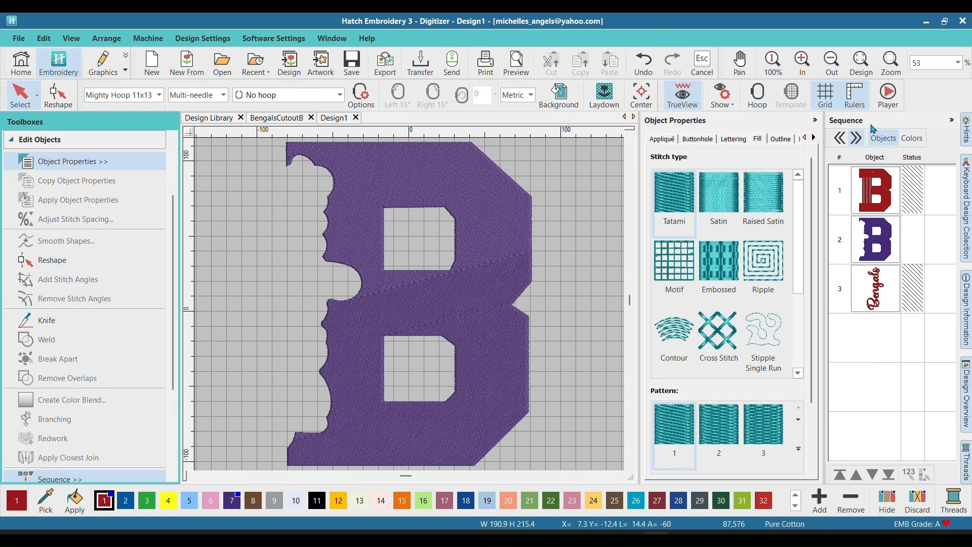
Step: Unhide the Bengals lettering and convert the cut-out purple B from a fill to outlines
{"action": "left_click", "coordinate": [879, 301]}
{"action": "right_click", "coordinate": [879, 297]}
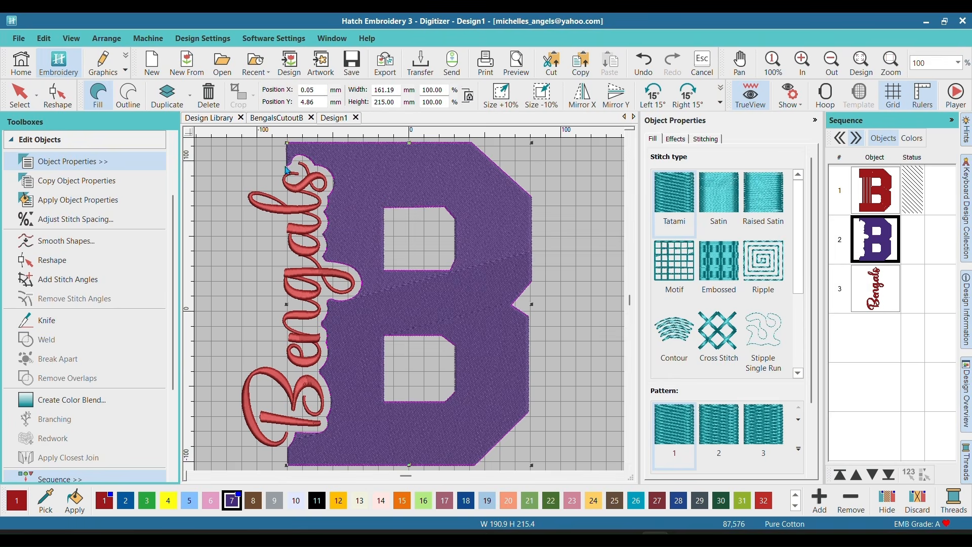
{"action": "left_click", "coordinate": [128, 94]}
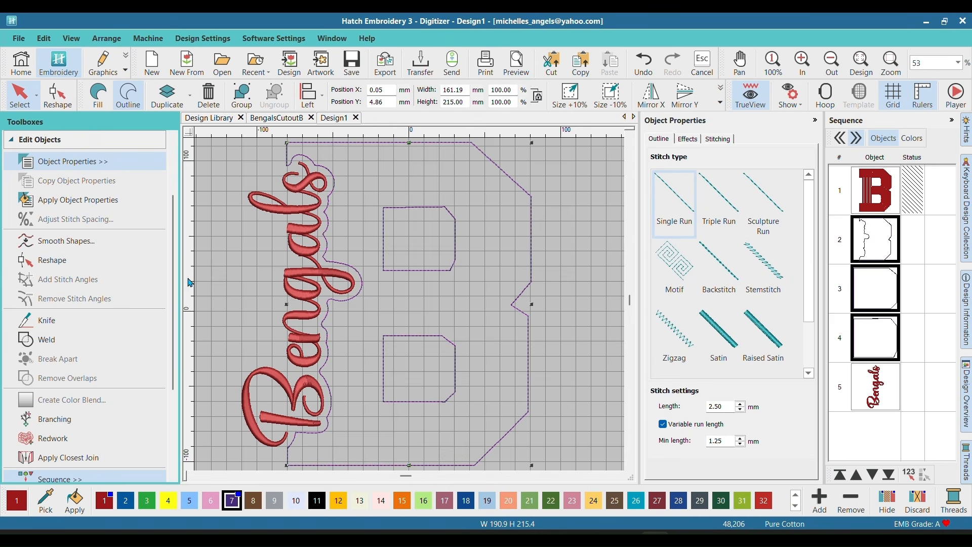
Step: Try converting the B's outlines to appliqué and undo the conversion
{"action": "scroll", "coordinate": [169, 274], "scroll_direction": "down", "scroll_amount": 3}
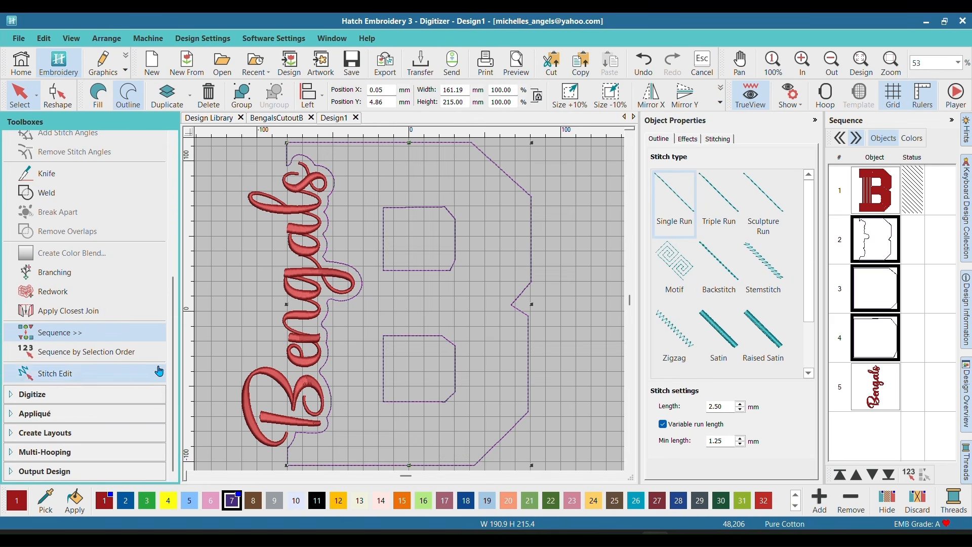
{"action": "left_click", "coordinate": [16, 413]}
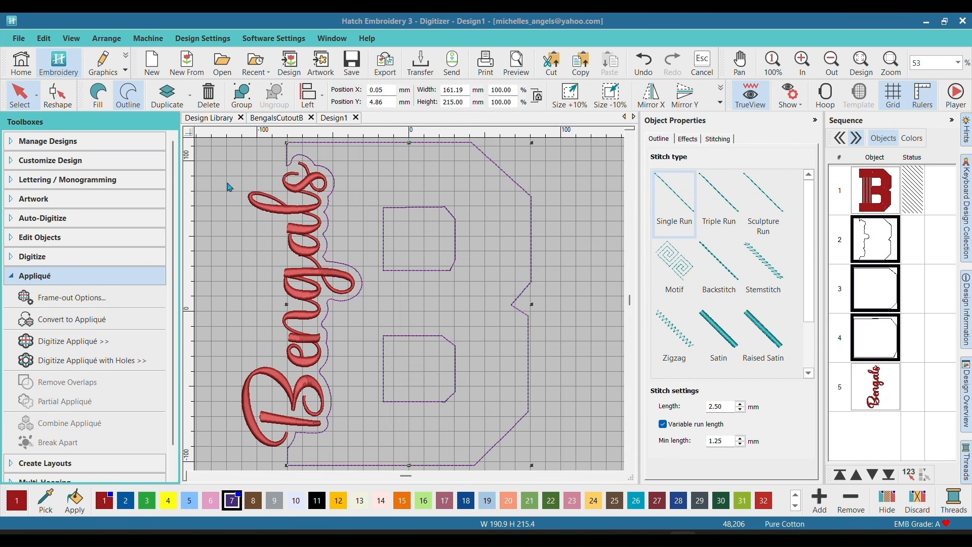
{"action": "left_click", "coordinate": [89, 323]}
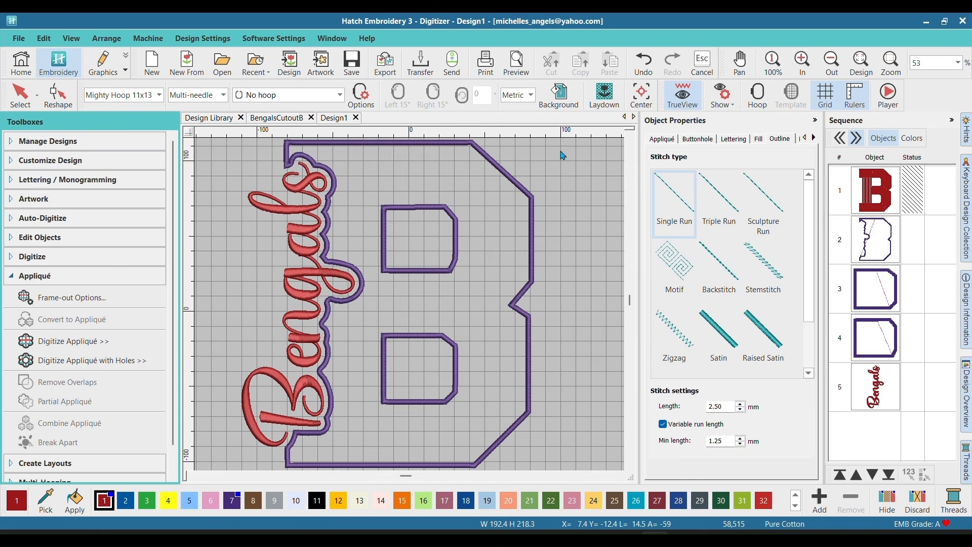
{"action": "left_click", "coordinate": [643, 62]}
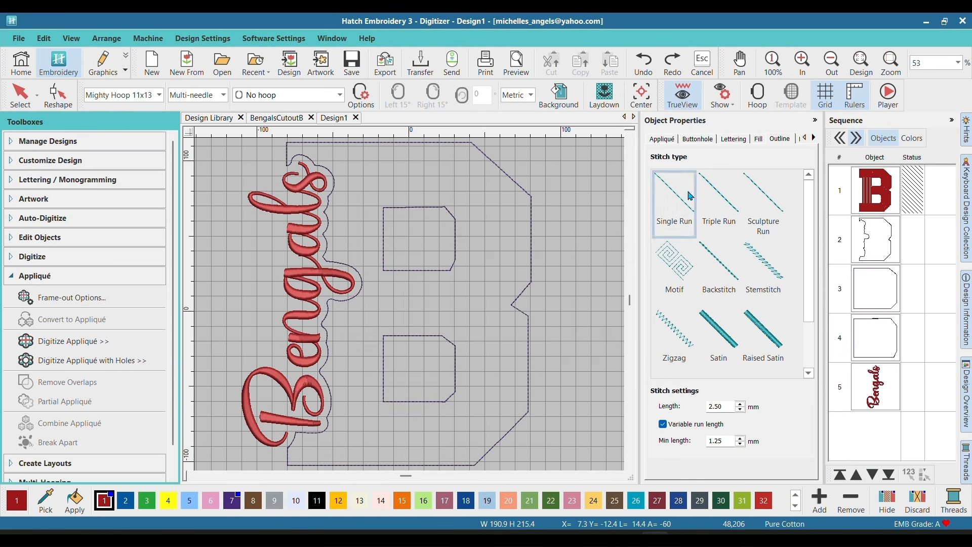
Step: Group the B's outer outline with its two hole outlines and duplicate the group
{"action": "left_click", "coordinate": [890, 237]}
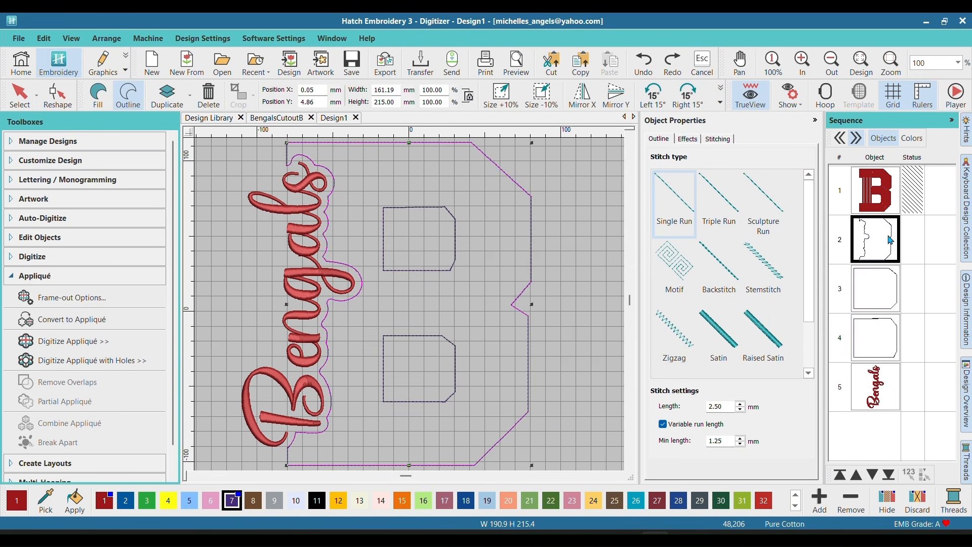
{"action": "left_click", "coordinate": [883, 336], "text": "shift"}
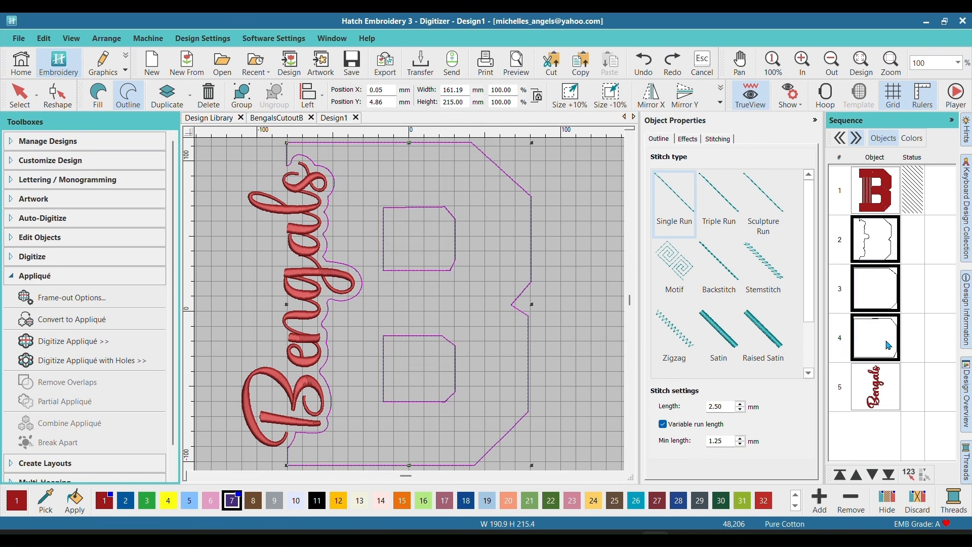
{"action": "left_click", "coordinate": [242, 95]}
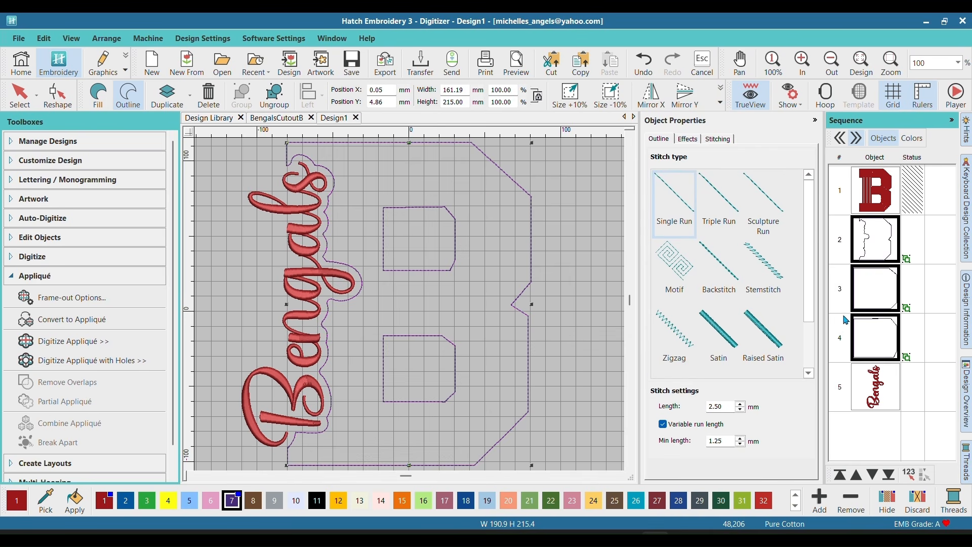
{"action": "right_click", "coordinate": [871, 282]}
{"action": "left_click", "coordinate": [852, 123]}
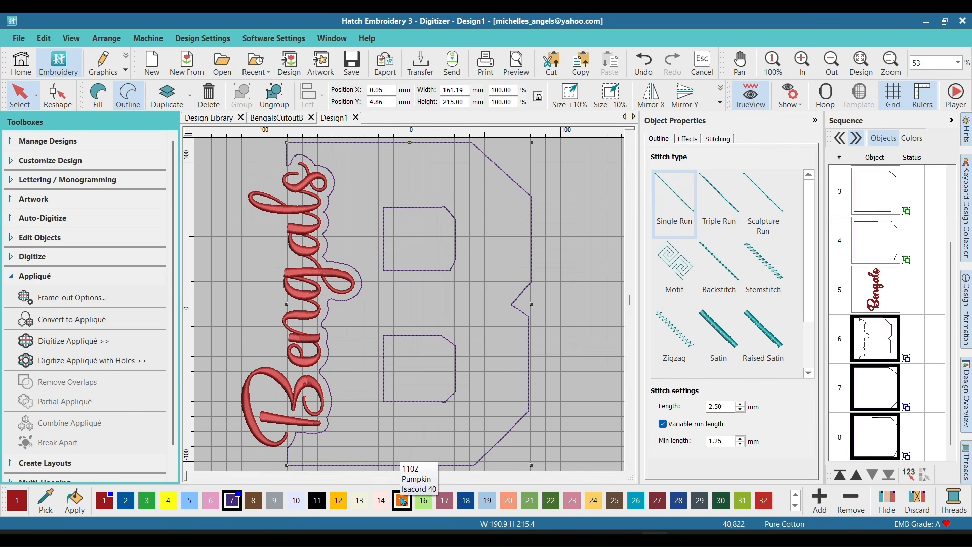
Step: Recolor the duplicated B outline group to black (color 11) and set its stitch type to Triple Run
{"action": "left_click", "coordinate": [317, 500]}
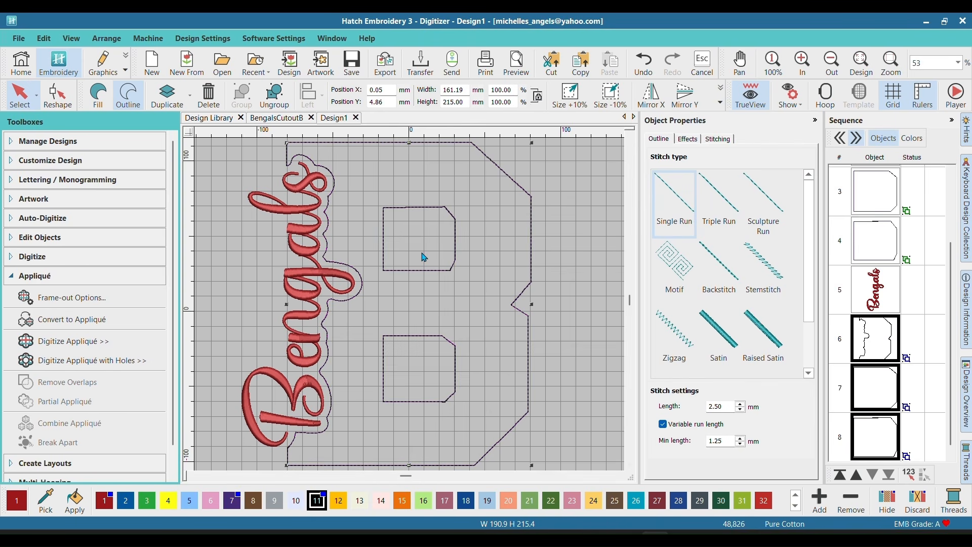
{"action": "left_click", "coordinate": [721, 208]}
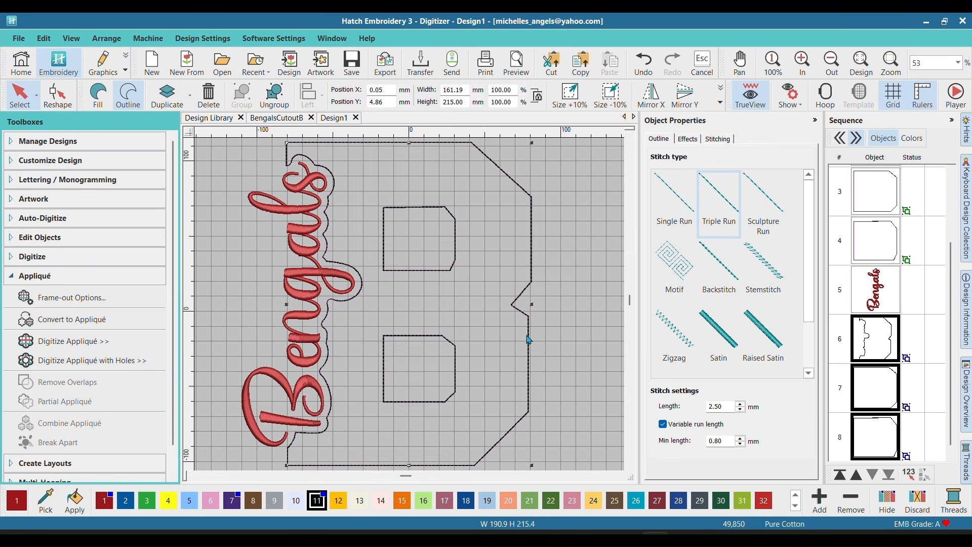
Step: Duplicate the black Triple Run outline group and make the copy a Satin border in color 26 with a 3 mm width
{"action": "scroll", "coordinate": [884, 399], "scroll_direction": "down", "scroll_amount": 1}
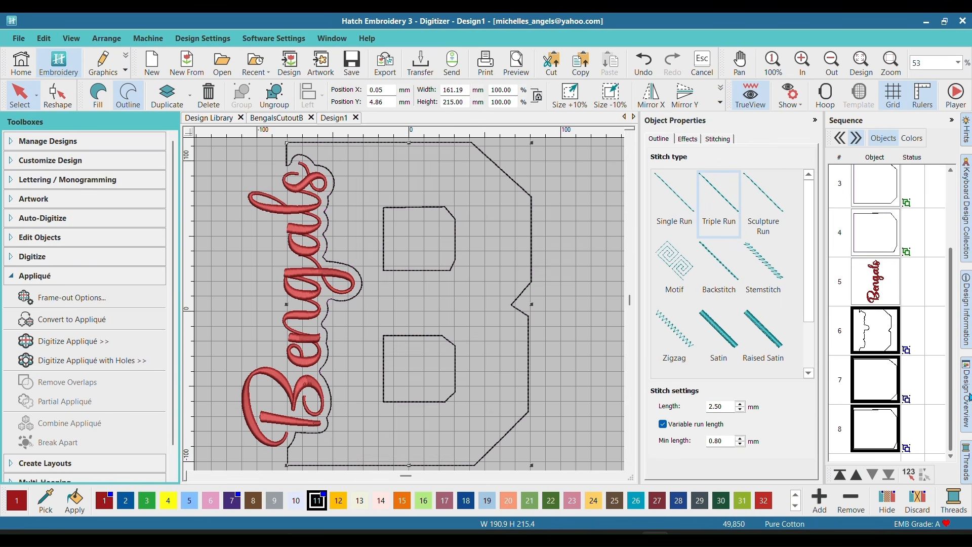
{"action": "right_click", "coordinate": [875, 383]}
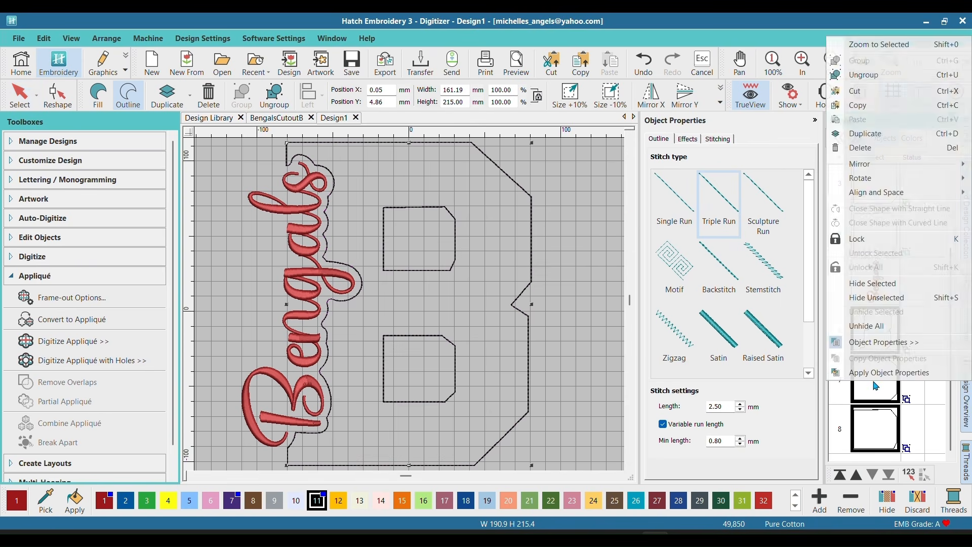
{"action": "left_click", "coordinate": [887, 139]}
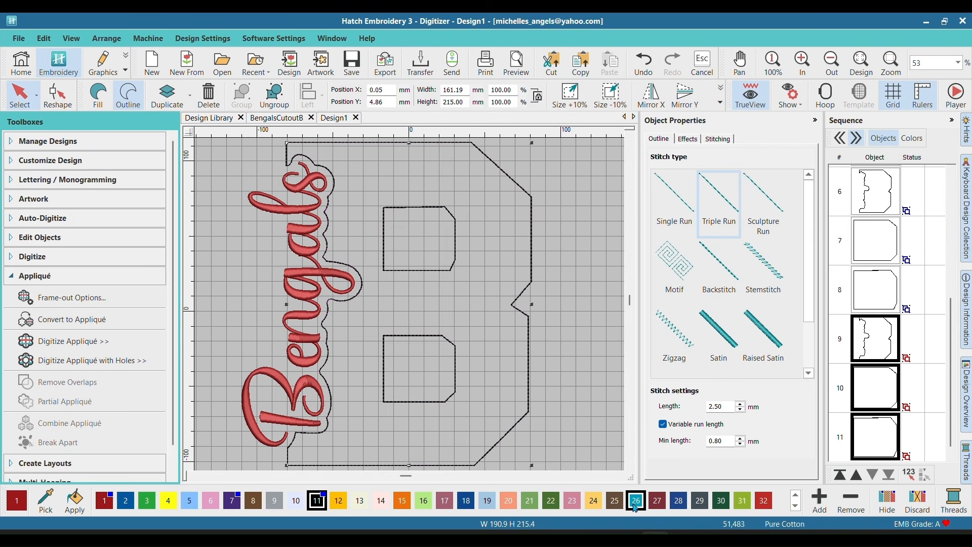
{"action": "left_click", "coordinate": [723, 336]}
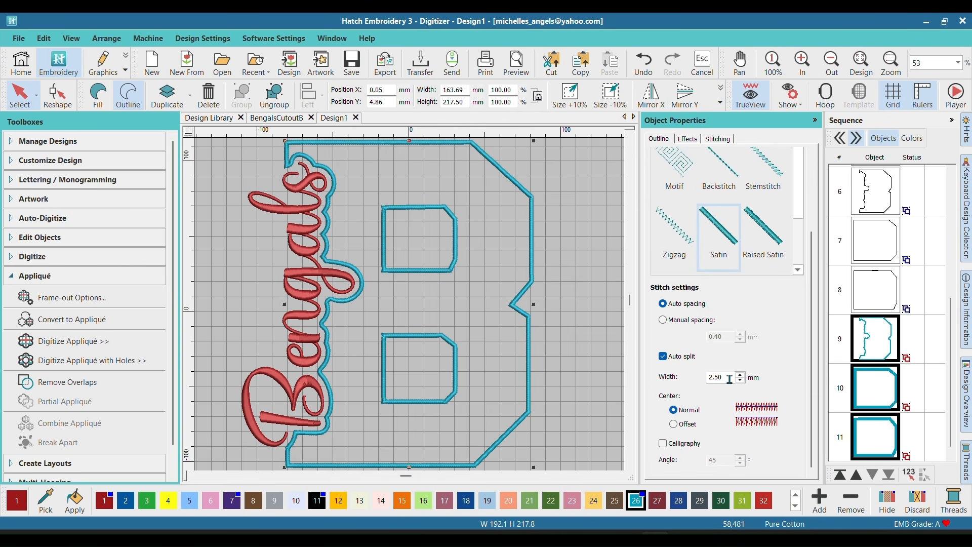
{"action": "left_click_drag", "start_coordinate": [729, 377], "coordinate": [693, 379]}
{"action": "type", "text": "3"}
{"action": "left_click", "coordinate": [599, 282]}
Step: Move the Bengals lettering to the end of the stitching sequence and check the order of the B outline groups
{"action": "scroll", "coordinate": [867, 284], "scroll_direction": "up", "scroll_amount": 5}
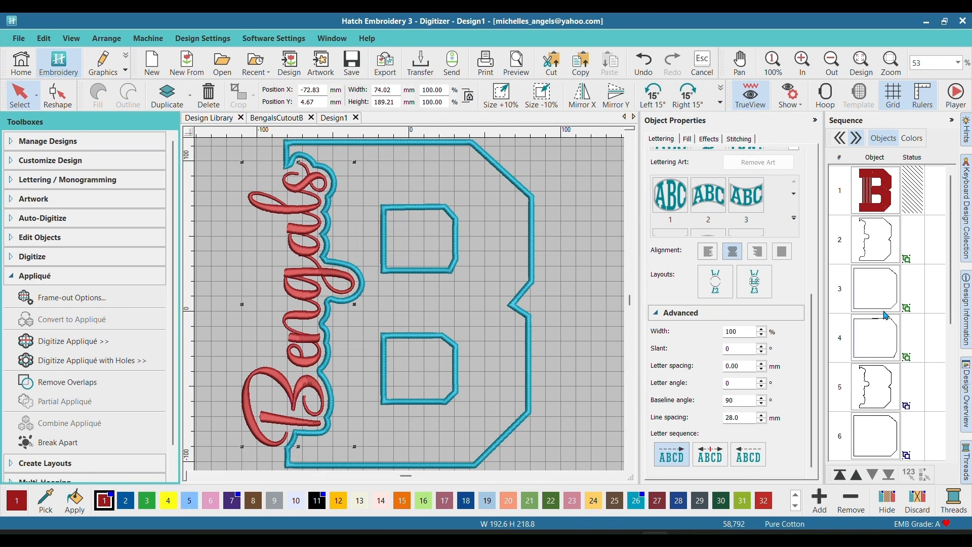
{"action": "scroll", "coordinate": [882, 304], "scroll_direction": "down", "scroll_amount": 1}
{"action": "left_click", "coordinate": [881, 338]}
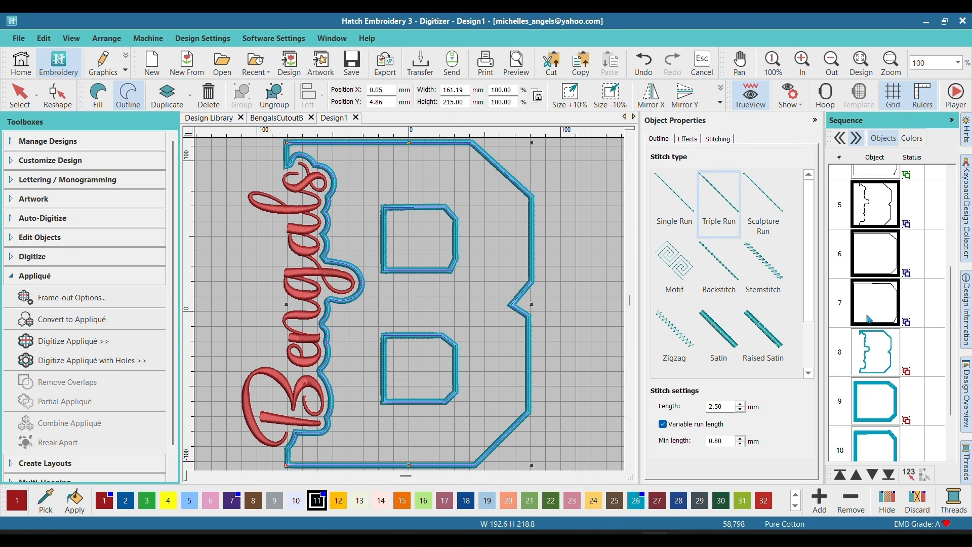
{"action": "scroll", "coordinate": [868, 319], "scroll_direction": "down", "scroll_amount": 1}
{"action": "left_click", "coordinate": [883, 280]}
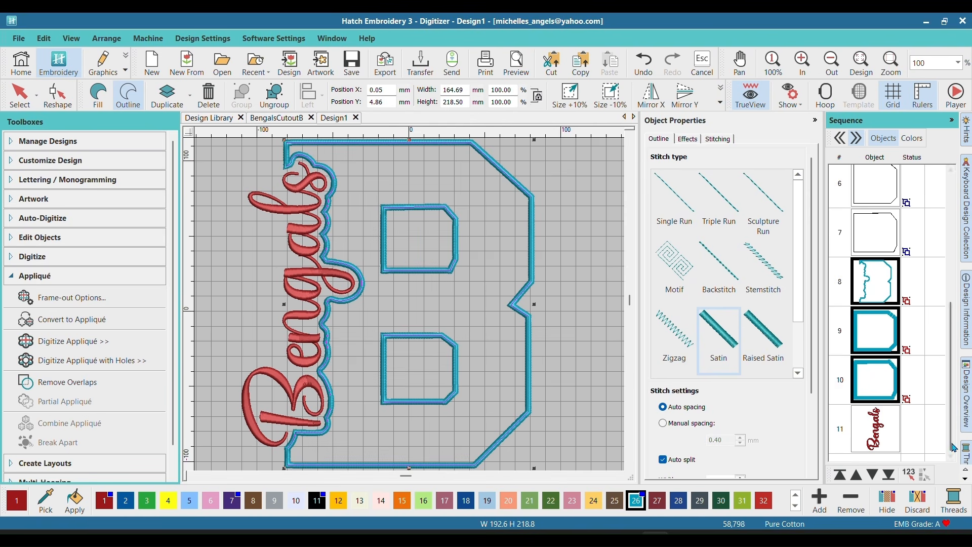
{"action": "left_click", "coordinate": [876, 434]}
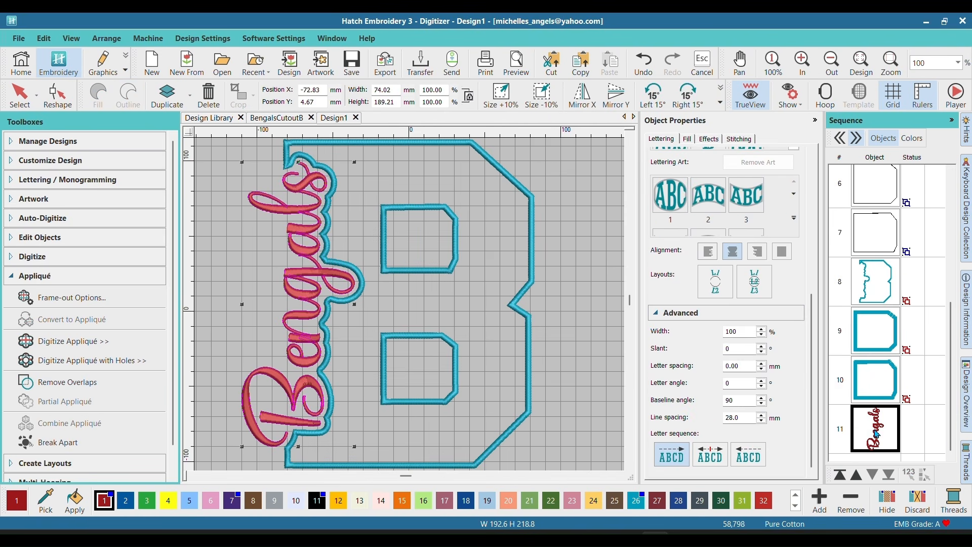
{"action": "left_click", "coordinate": [229, 257]}
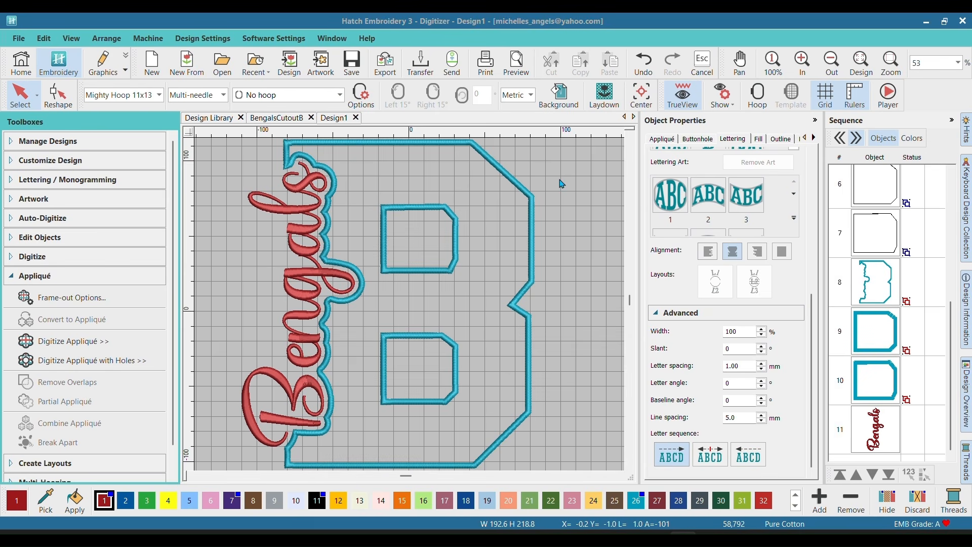